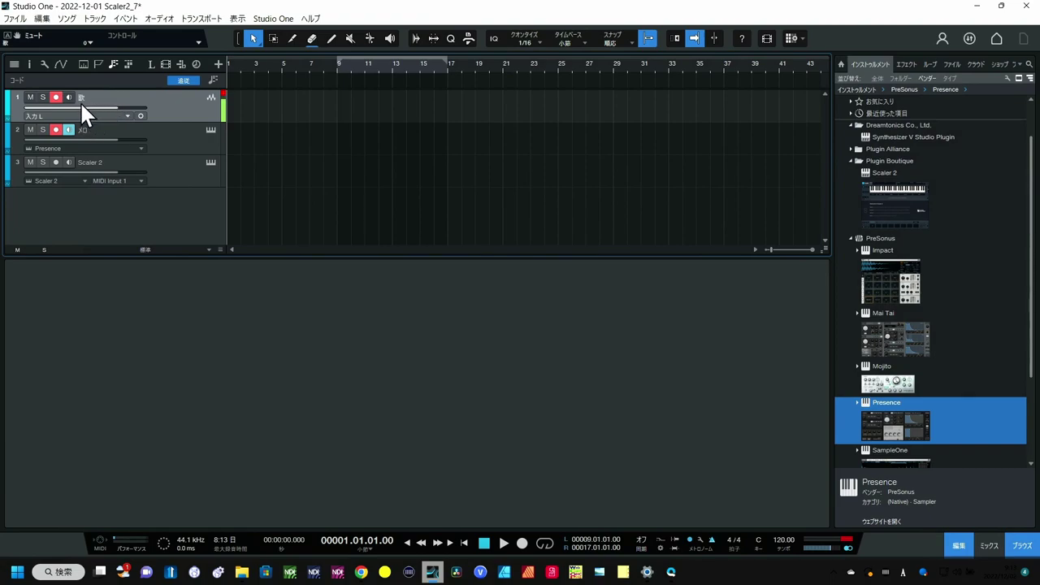
# Check the 歌 track's record arming and the metronome's on/off state and settings.
pyautogui.click(57, 97)
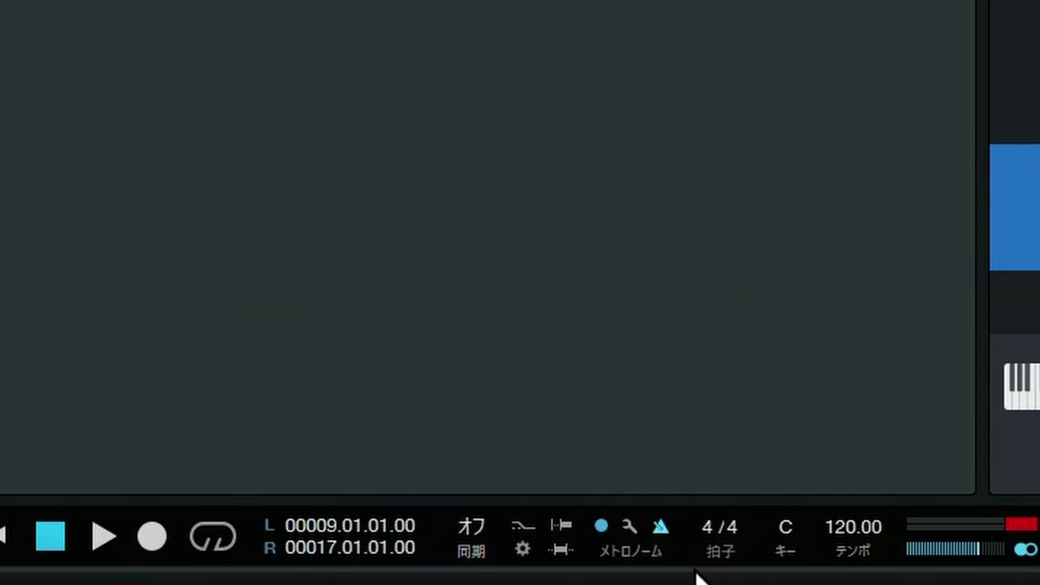
pyautogui.press('c')
pyautogui.press('c')
pyautogui.click(630, 527)
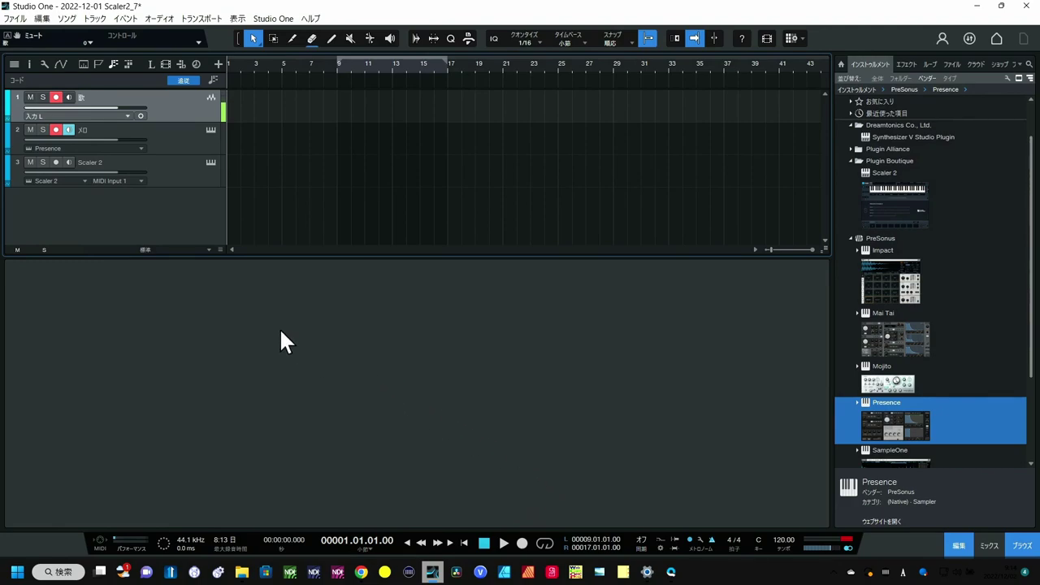
# Disarm the メロ track and record the vocal on the 歌 track from bar 1 to about bar 17.
pyautogui.click(56, 130)
pyautogui.click(524, 540)
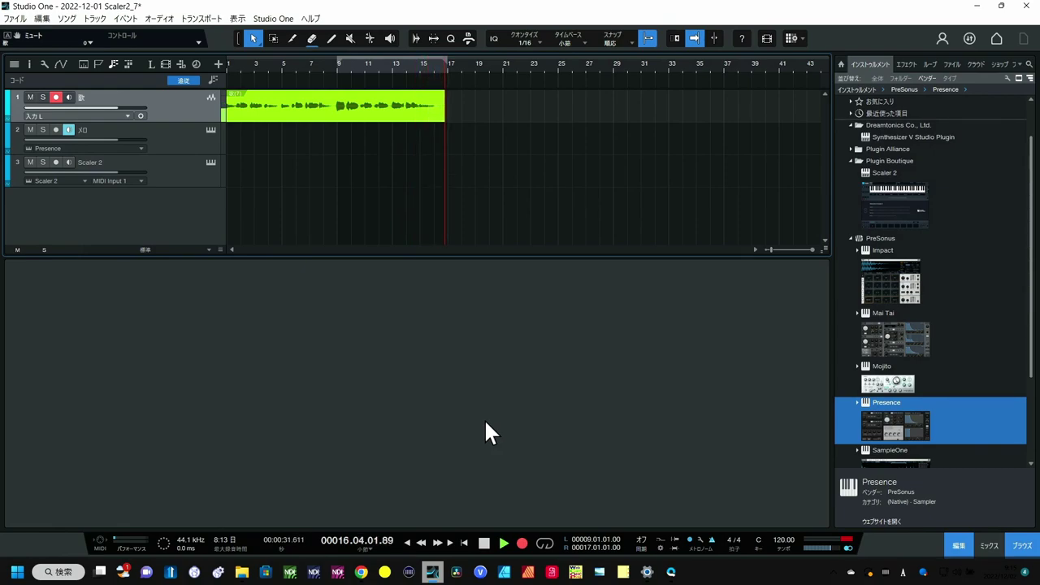
pyautogui.press('space')
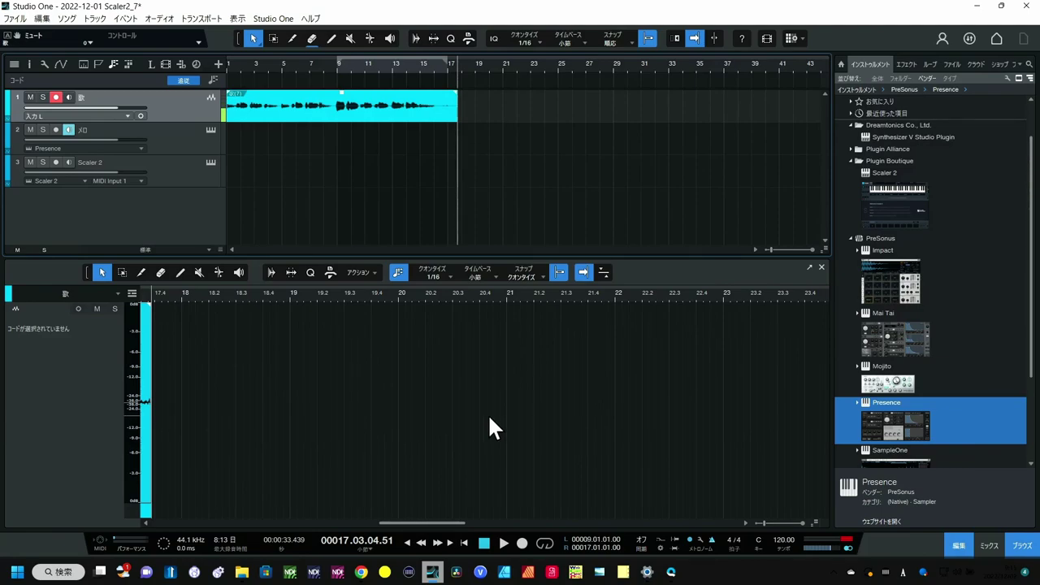
# Mute and disarm the 歌 track, and record a melody on the メロ track from bar 21 to about bar 29.
pyautogui.click(501, 64)
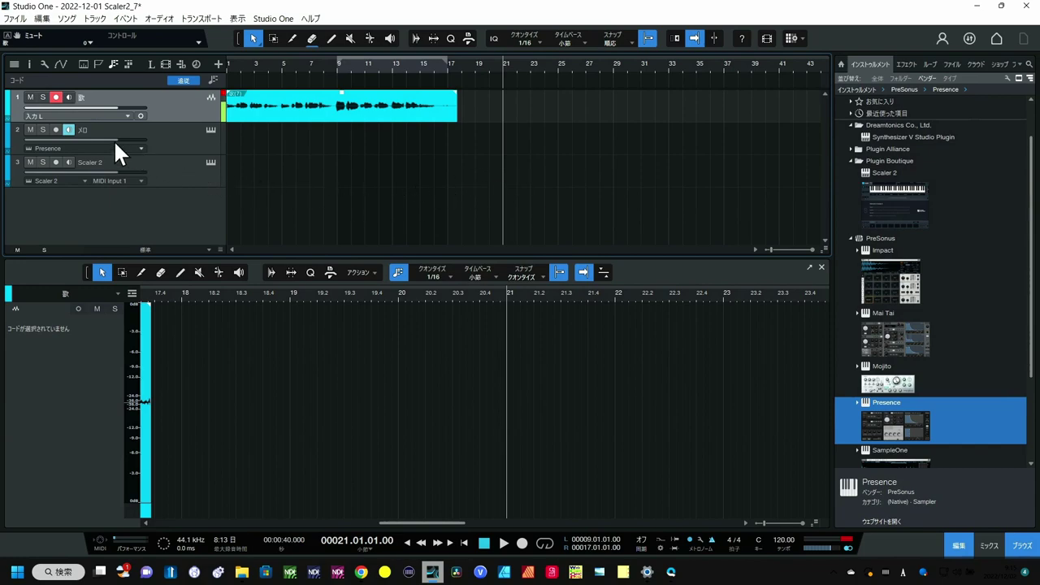
pyautogui.click(30, 97)
pyautogui.click(55, 97)
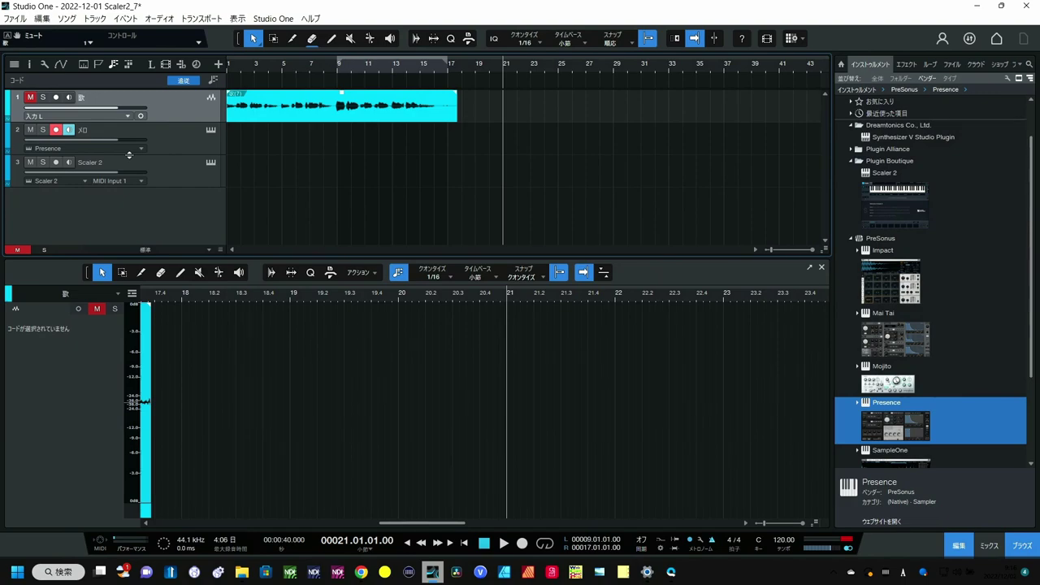
pyautogui.press('KP_Multiply')
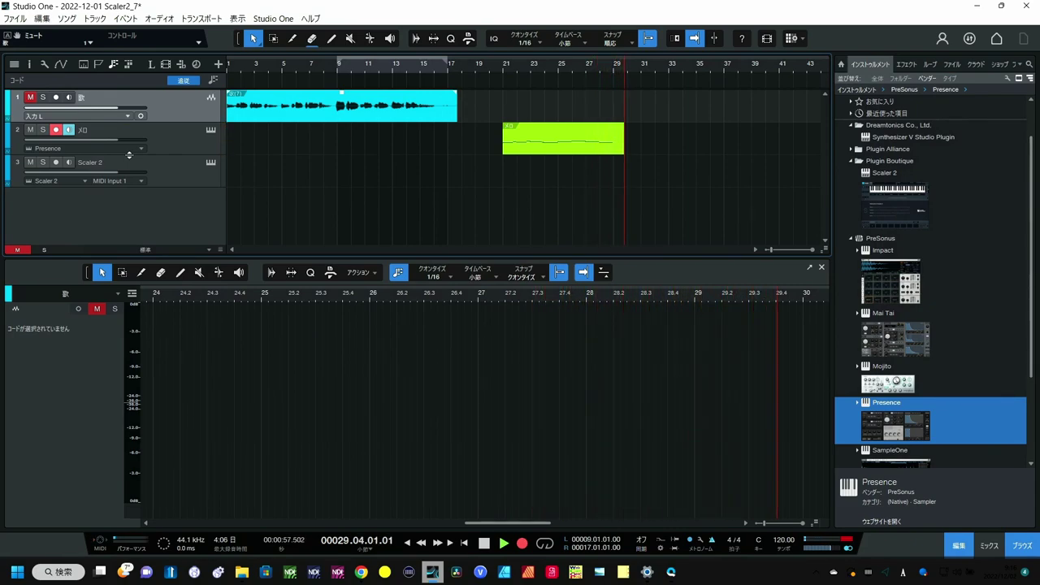
pyautogui.press('space')
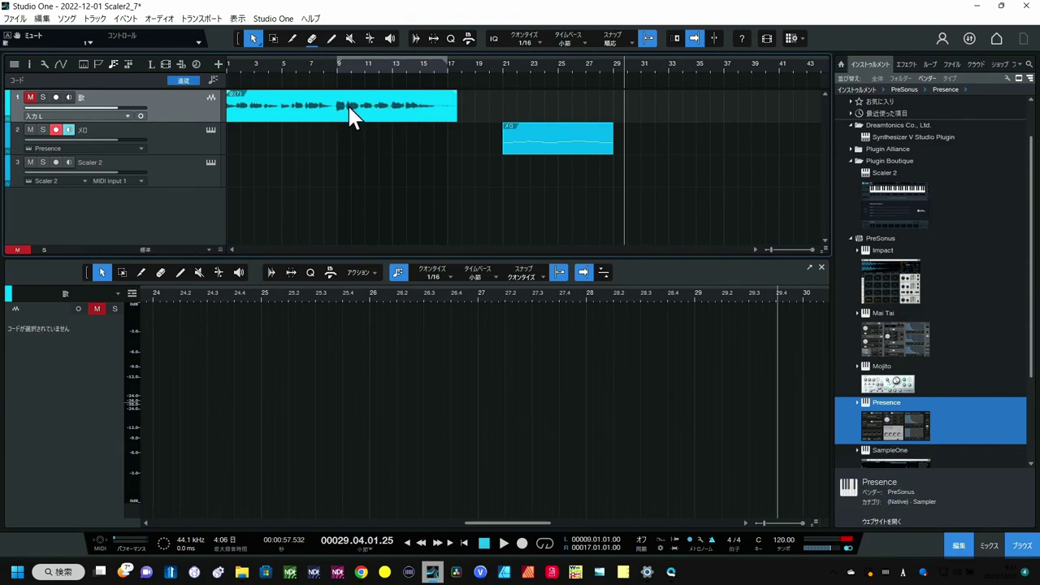
# Open the recorded 歌 event for editing in Melodyne and bring its detected notes into view.
pyautogui.click(339, 114)
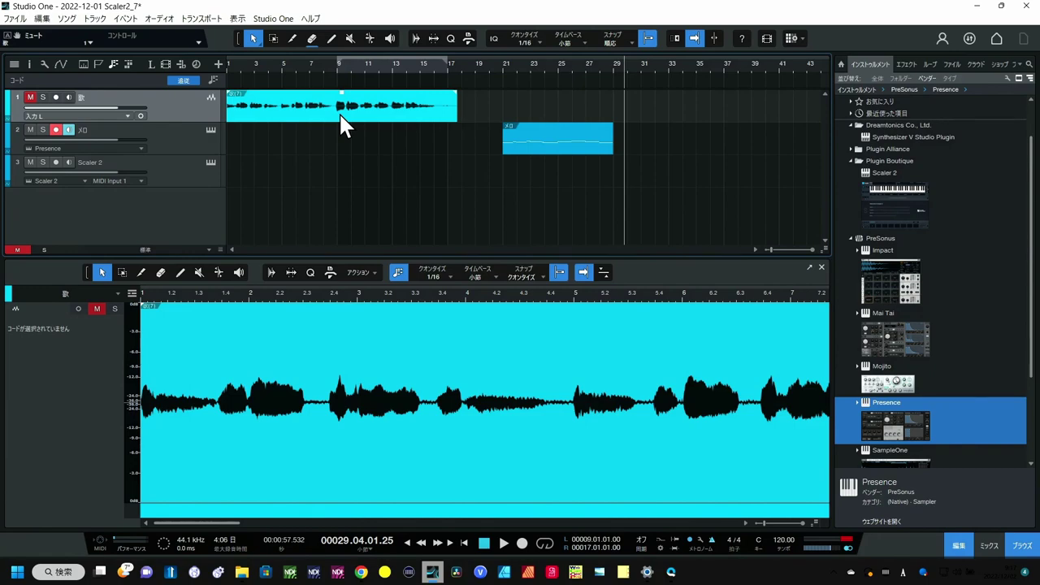
pyautogui.hotkey('ctrl', 'm')
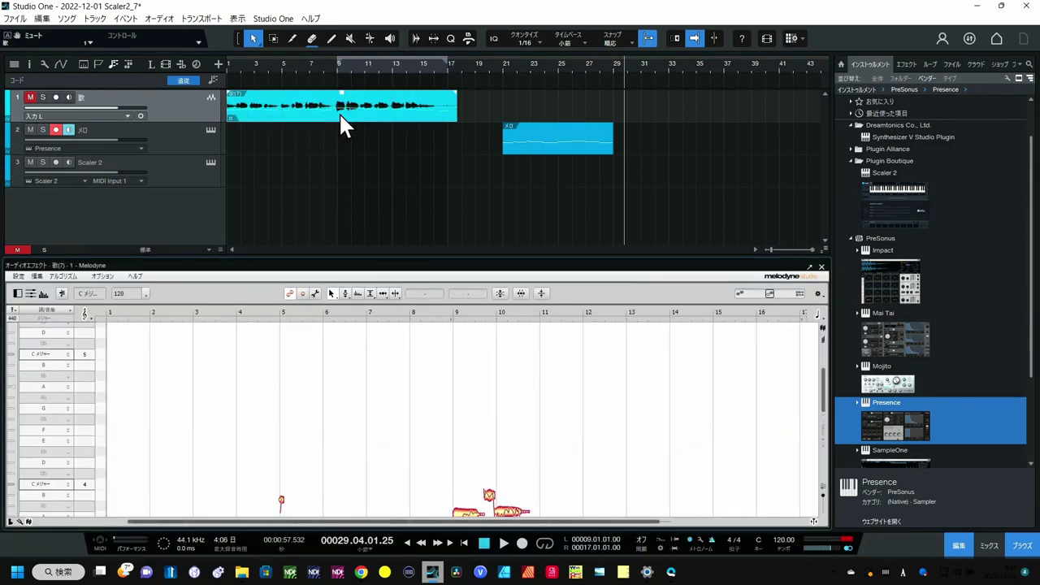
pyautogui.scroll(-4, 360, 344)
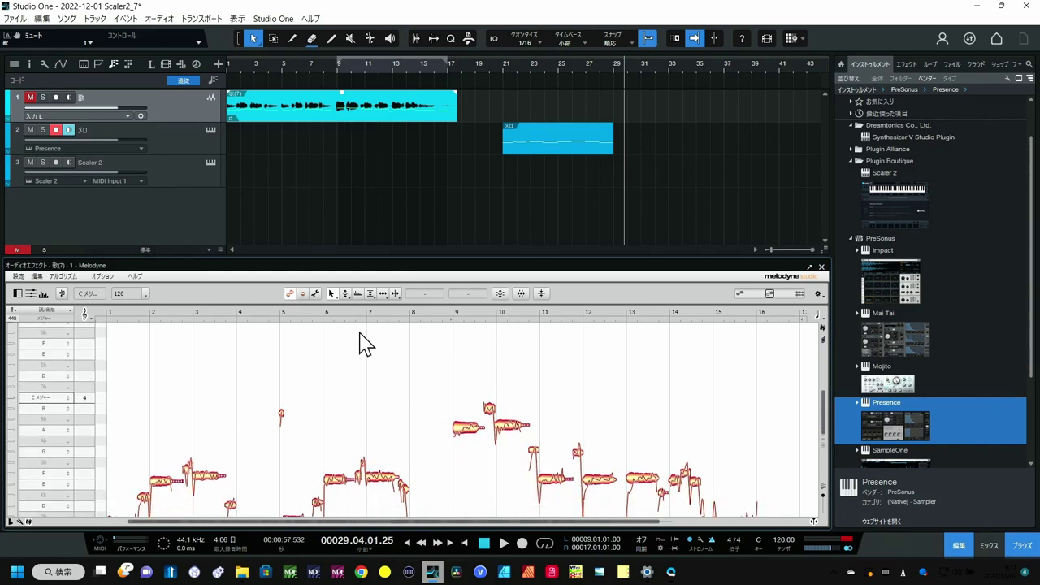
pyautogui.scroll(-2, 359, 344)
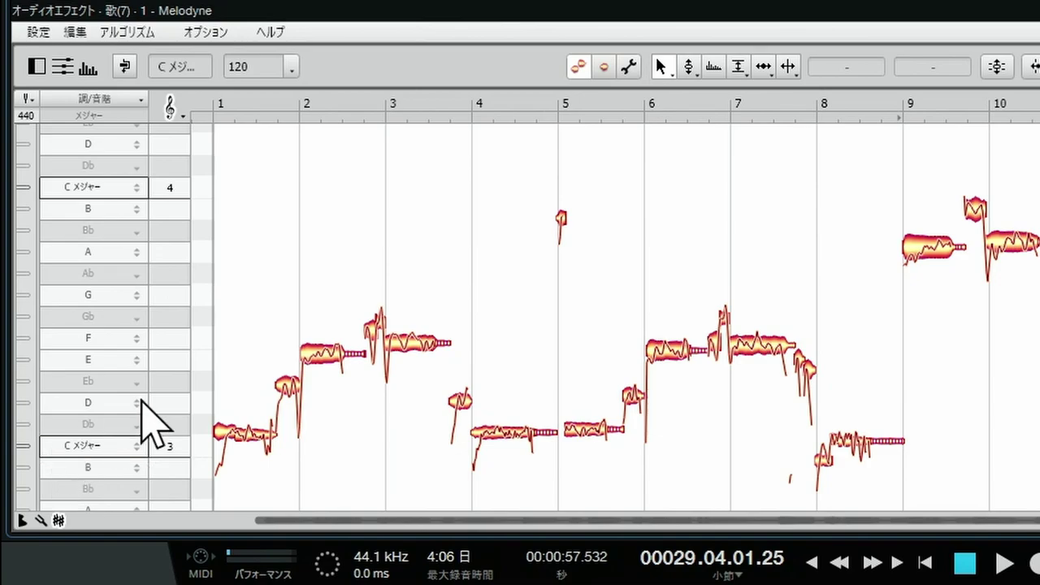
# Correct the vocal's pitch with chord-scale snapping enabled, pitch center at 100% and pitch drift at 100%.
pyautogui.click(661, 61)
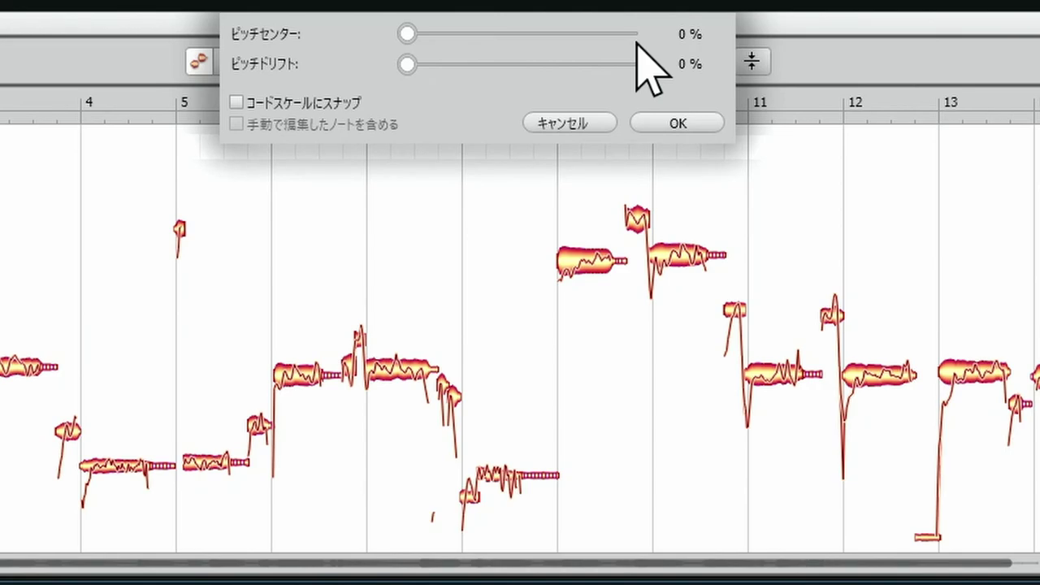
pyautogui.click(259, 106)
pyautogui.moveTo(409, 33); pyautogui.dragTo(666, 47)
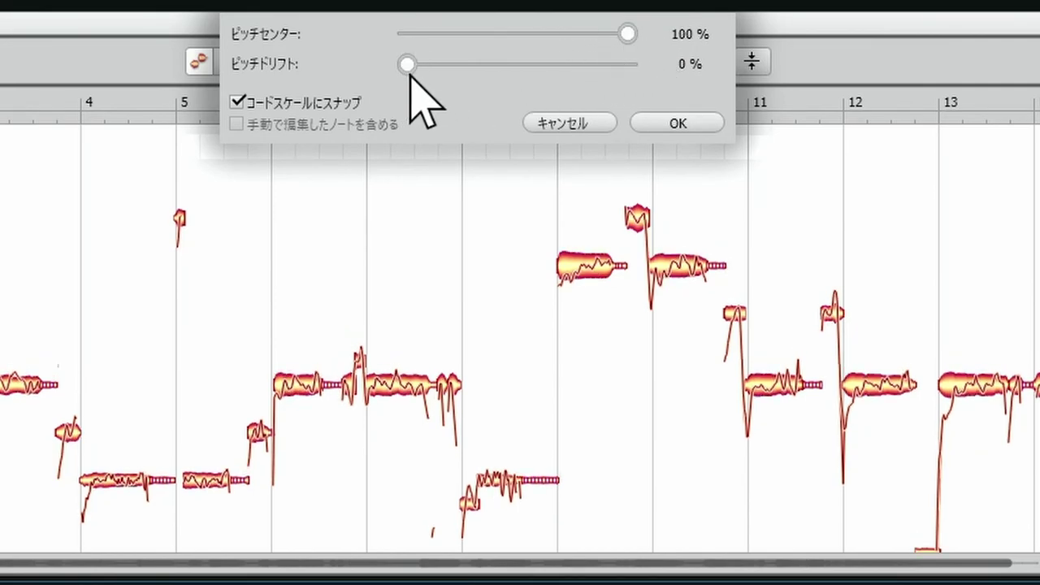
pyautogui.moveTo(408, 68); pyautogui.dragTo(661, 85)
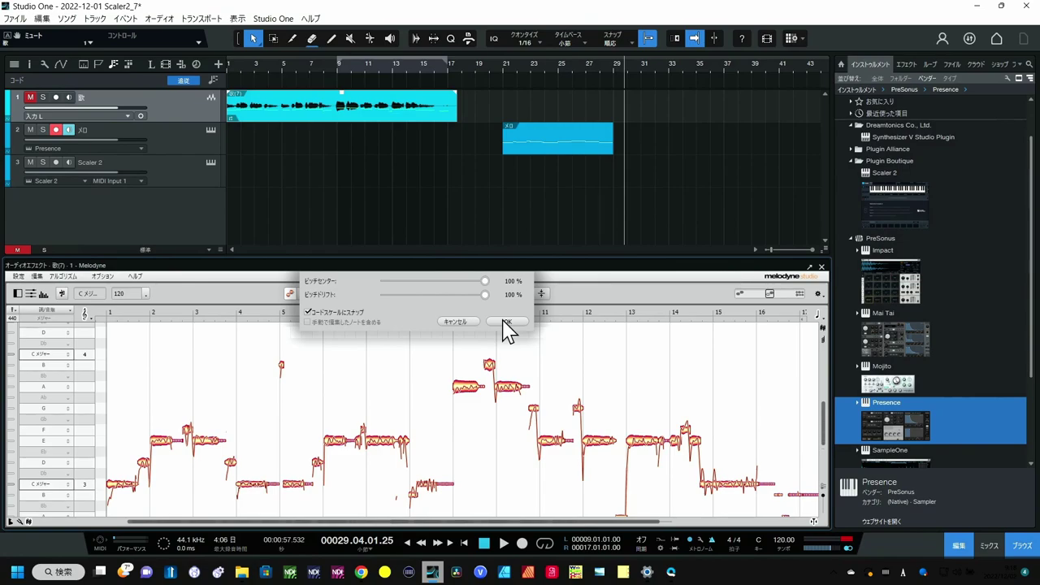
pyautogui.click(675, 124)
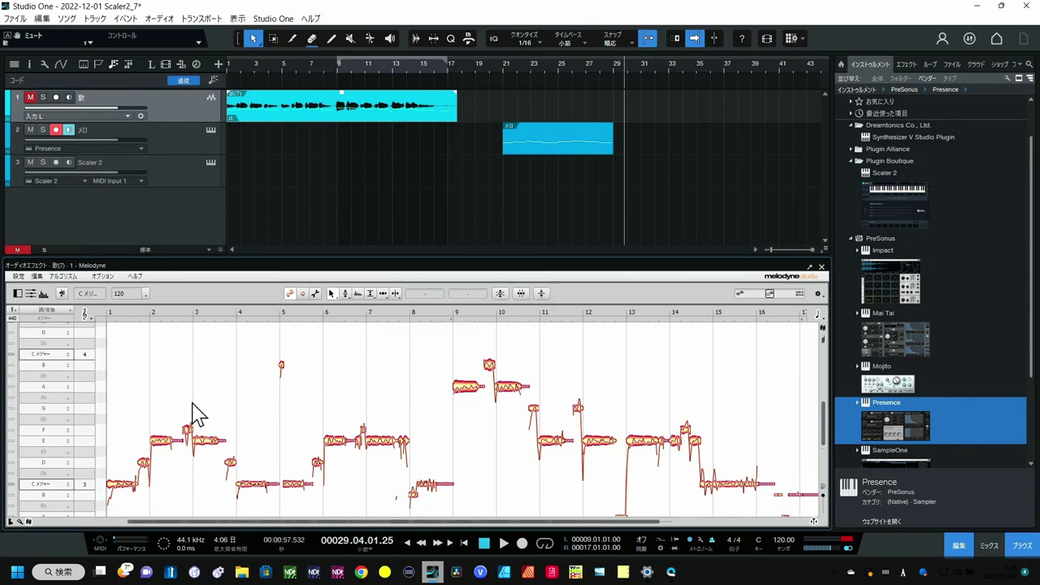
# Unmute the 歌 track and play back the pitch-corrected vocal from the start of the song.
pyautogui.click(464, 542)
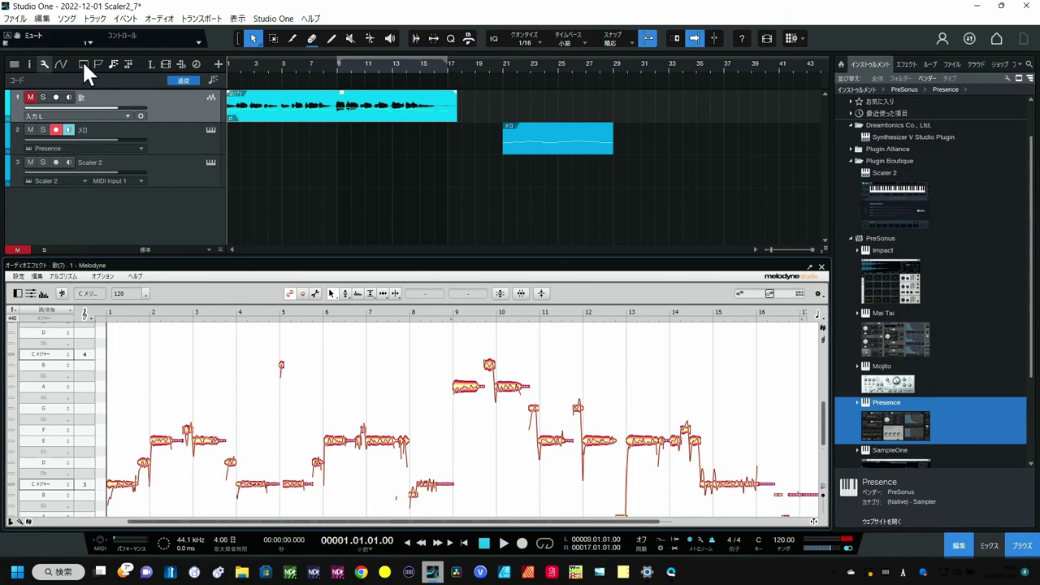
pyautogui.click(30, 97)
pyautogui.click(504, 544)
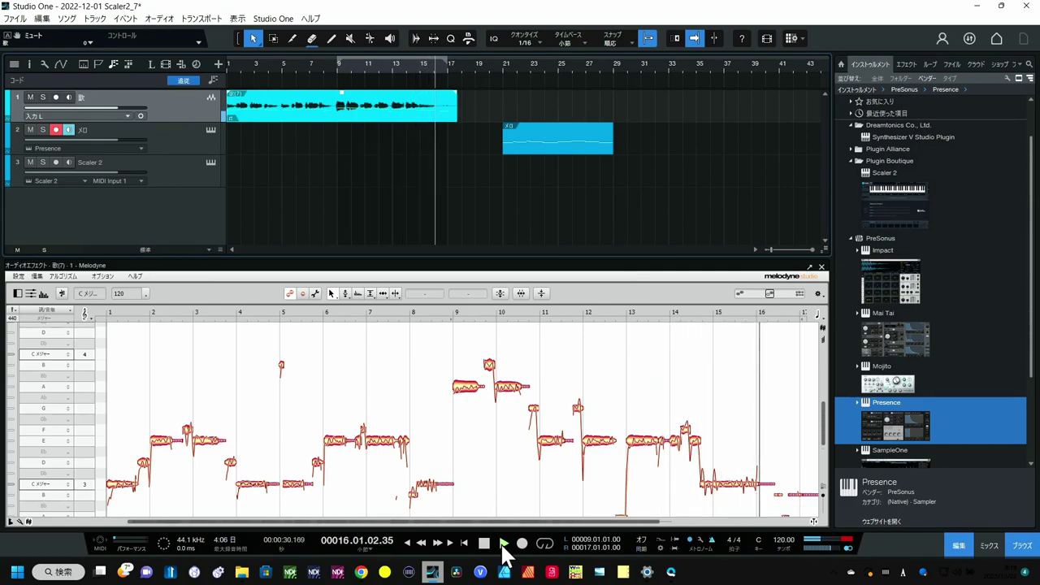
pyautogui.click(487, 544)
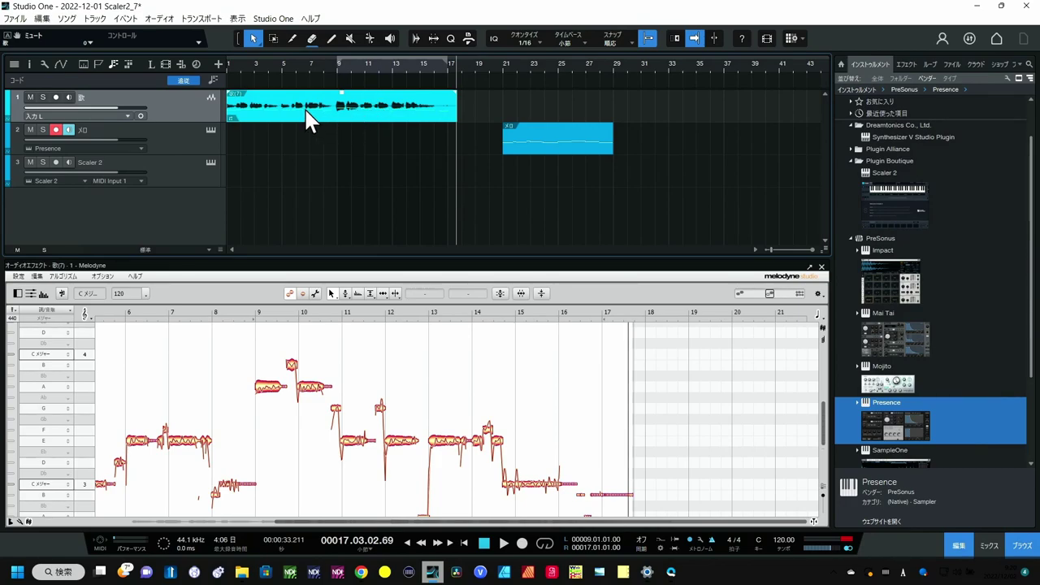
# Convert the 歌 audio event to notes on the メロ track, and delete the separately recorded メロ event at bar 21.
pyautogui.moveTo(307, 109); pyautogui.dragTo(306, 138)
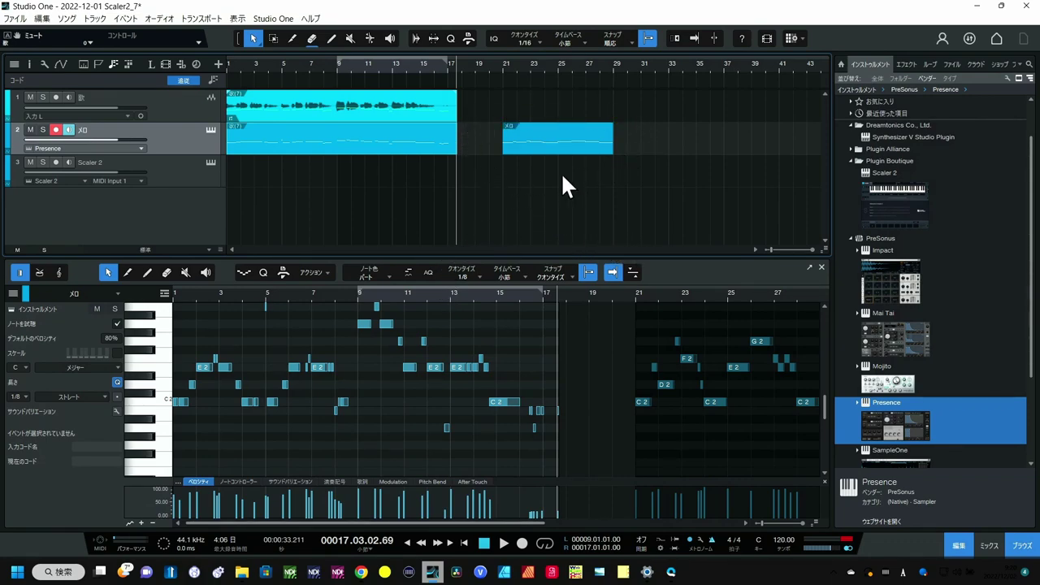
pyautogui.click(566, 140)
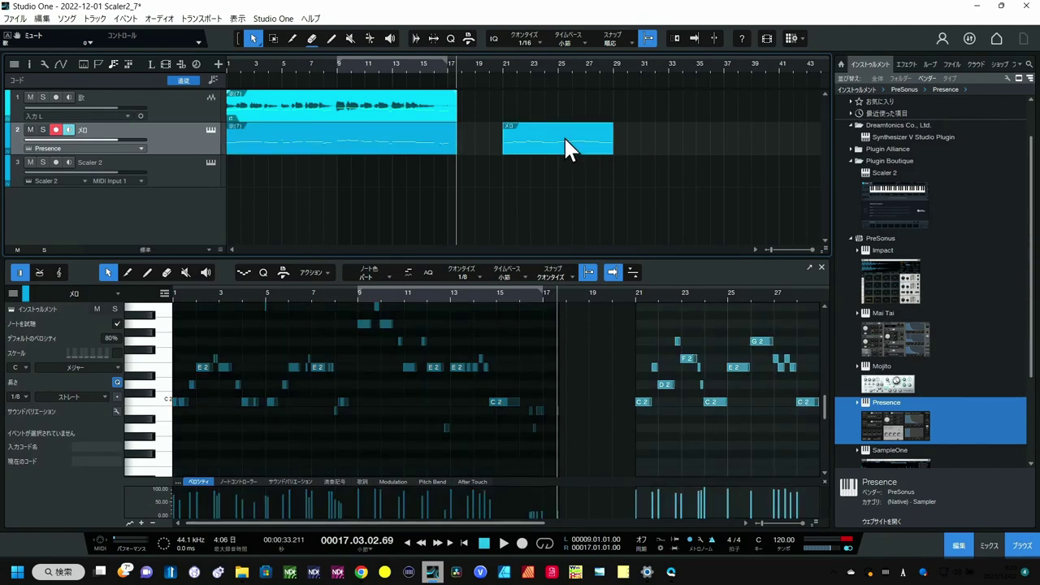
pyautogui.press('Delete')
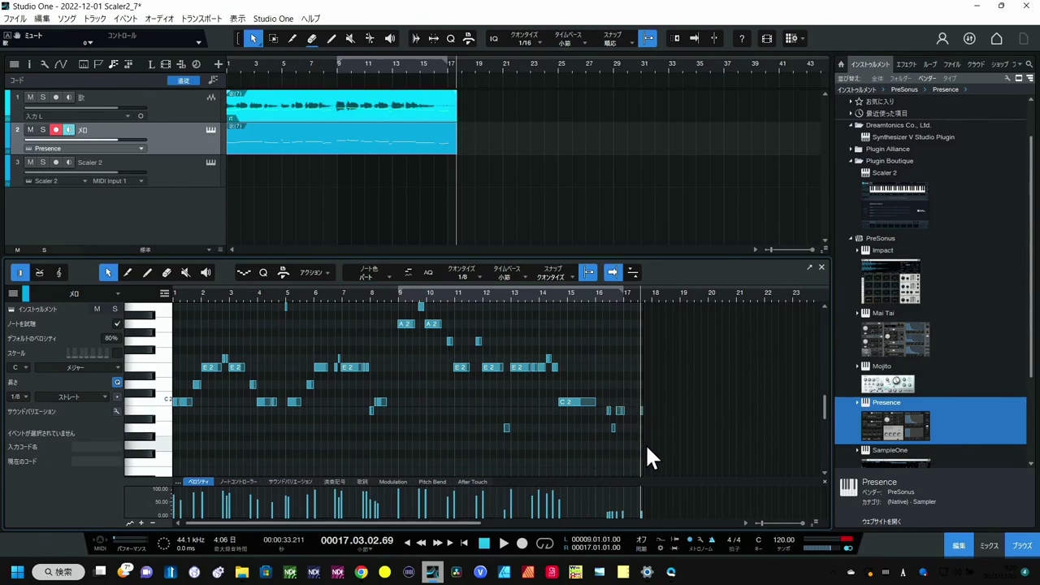
# Select all converted notes of the メロ track and quantize them to 1/8.
pyautogui.moveTo(659, 450); pyautogui.dragTo(96, 355)
pyautogui.moveTo(94, 332); pyautogui.dragTo(90, 292)
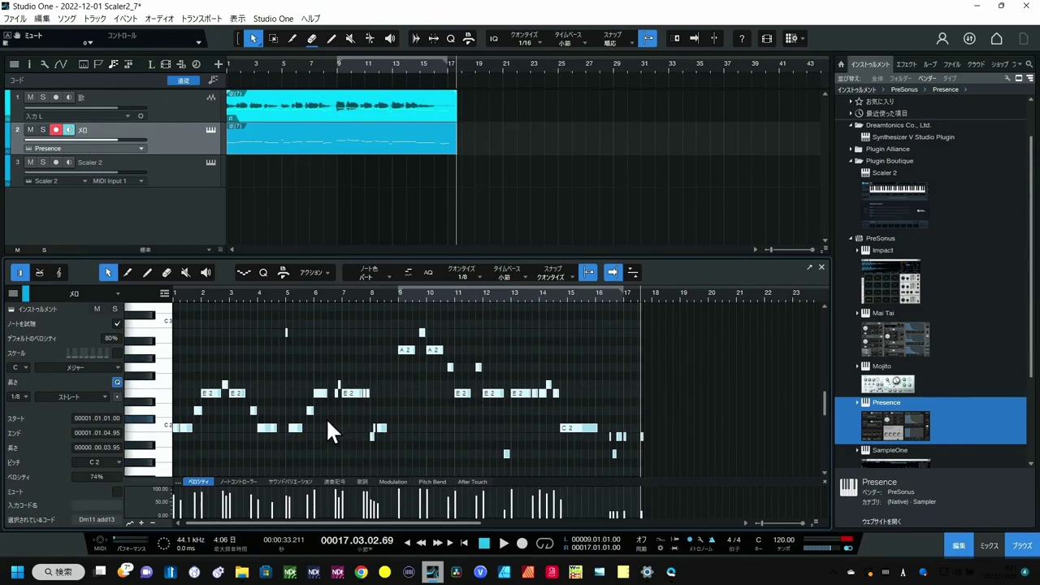
# Mute the 歌 track and play the converted メロ notes from the start to about bar 8.
pyautogui.click(465, 543)
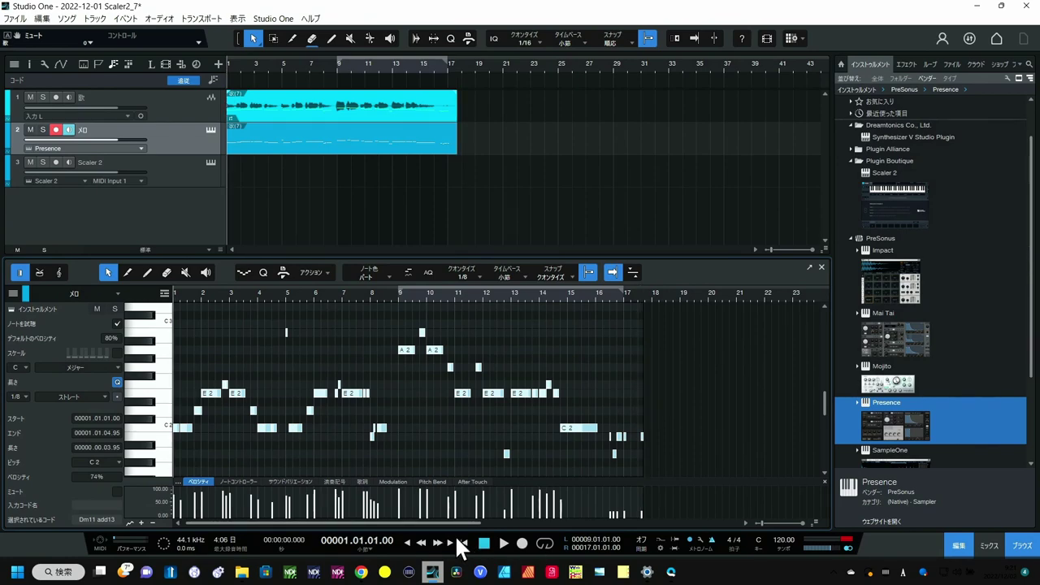
pyautogui.click(29, 96)
pyautogui.press('space')
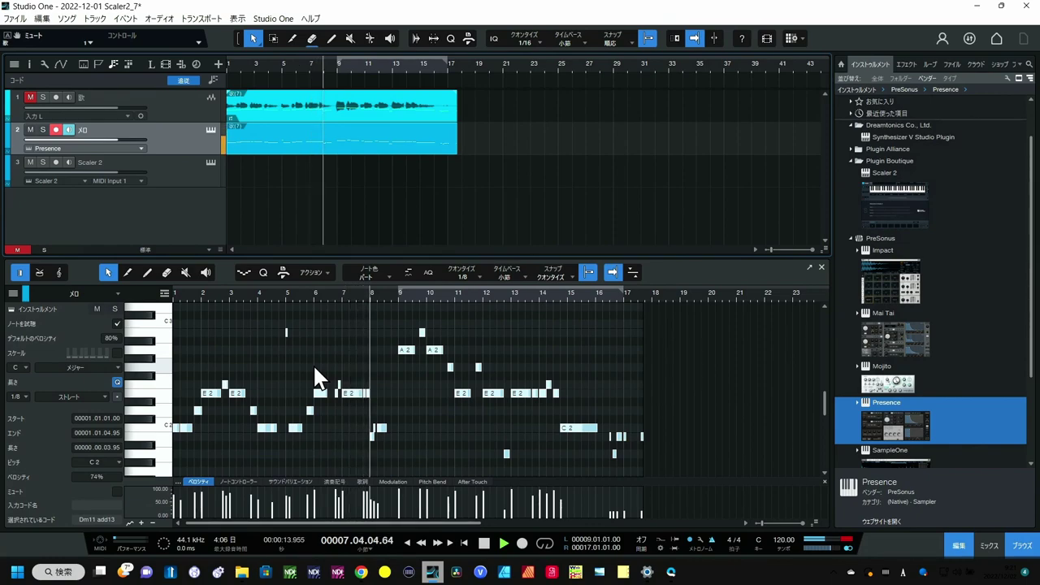
pyautogui.press('space')
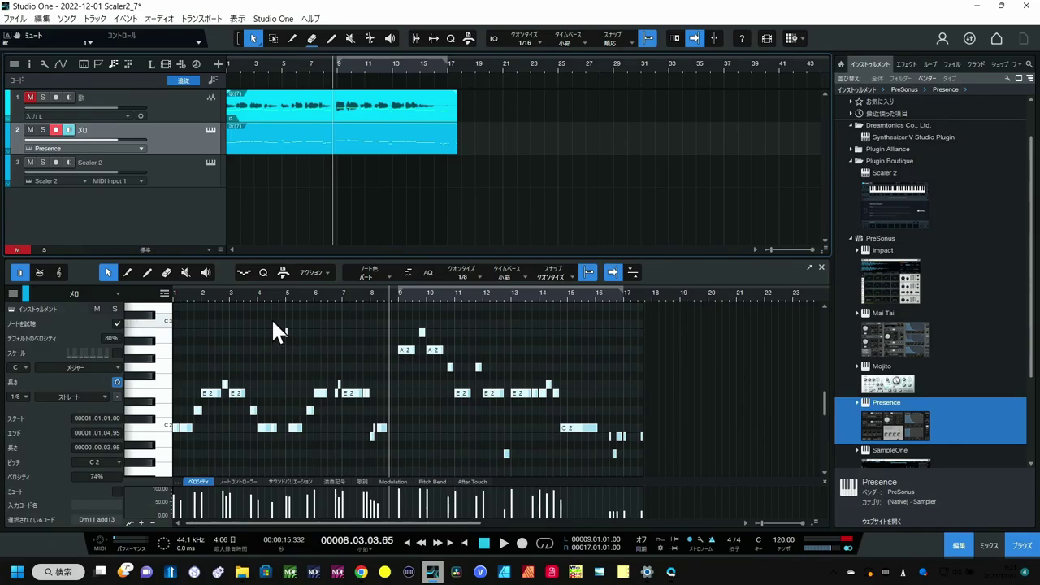
# Delete the stray high note at bar 5 and the two short notes at the start of bar 8.
pyautogui.doubleClick(287, 332)
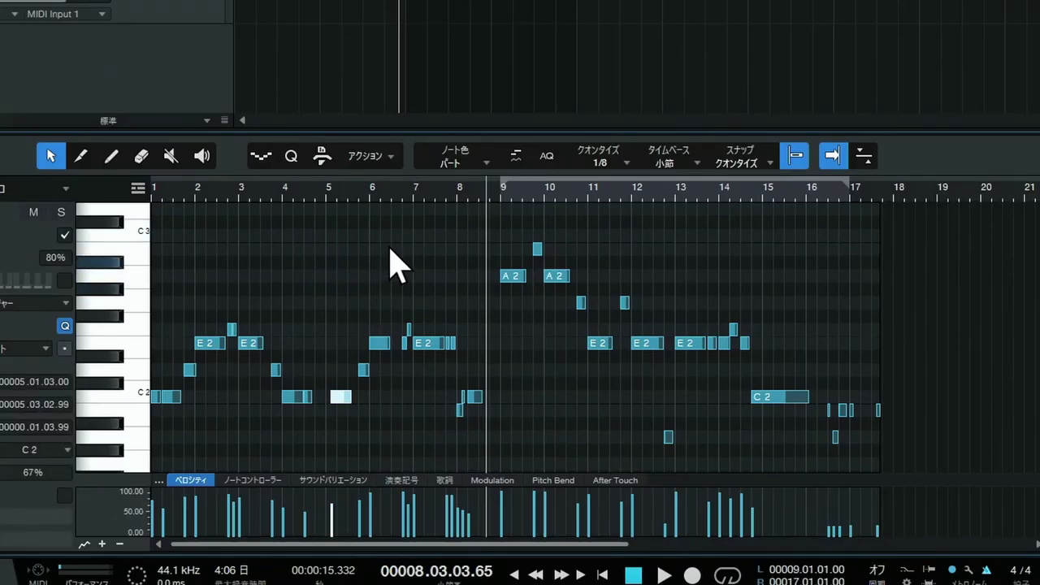
pyautogui.click(425, 200)
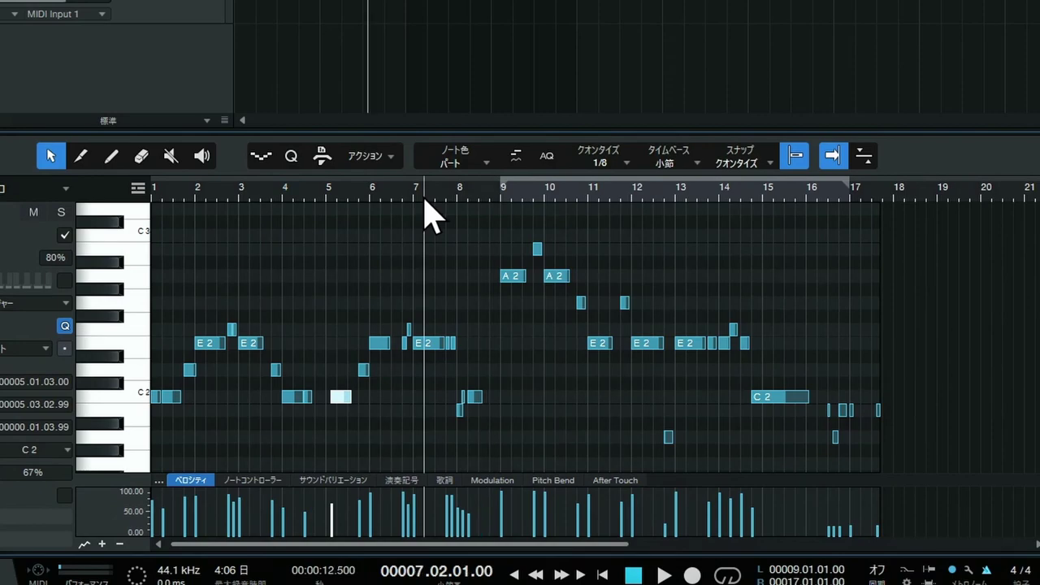
pyautogui.scroll(5, 425, 215)
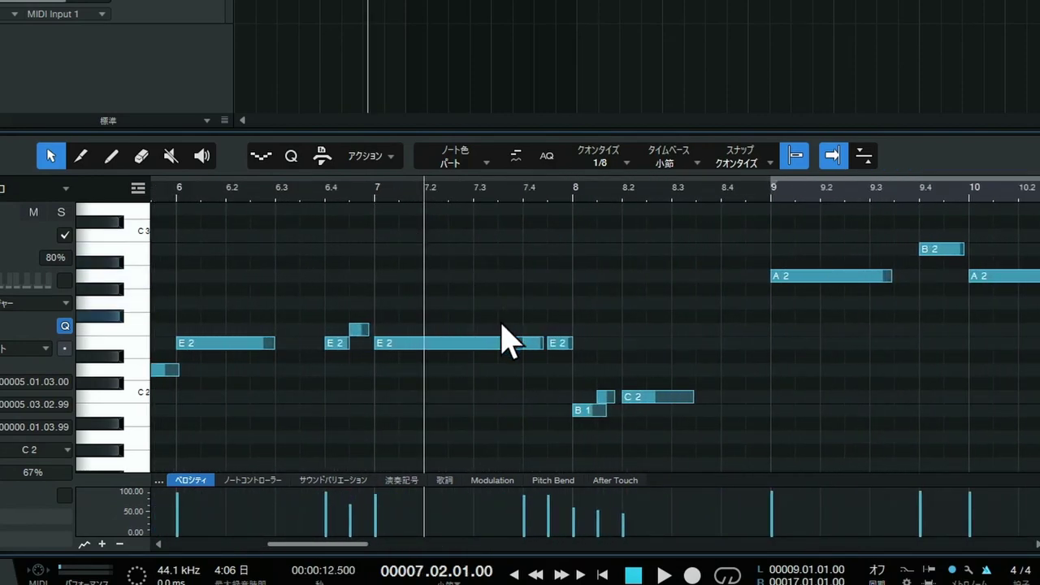
pyautogui.moveTo(573, 363); pyautogui.dragTo(615, 443)
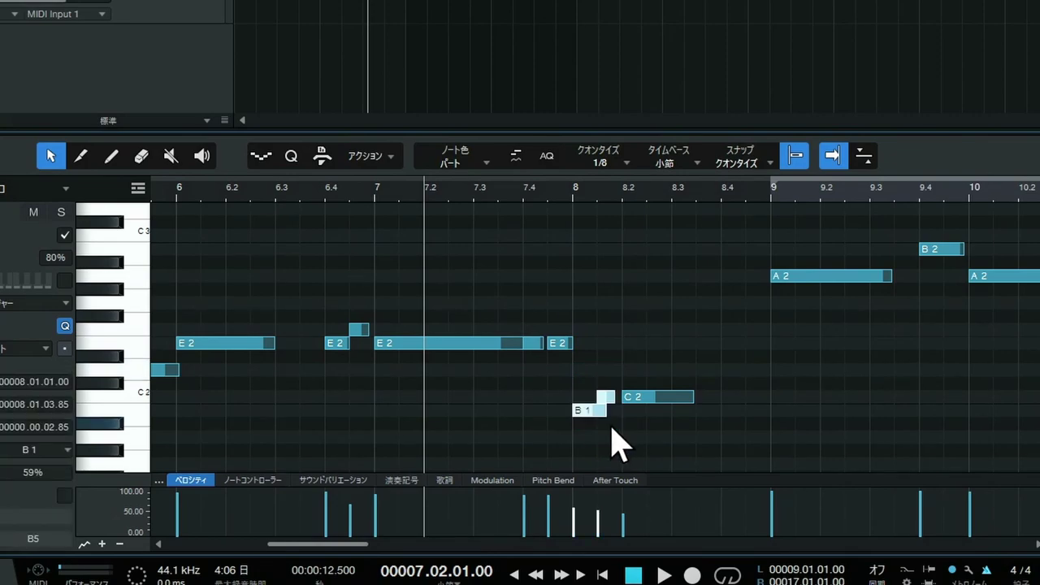
pyautogui.press('Delete')
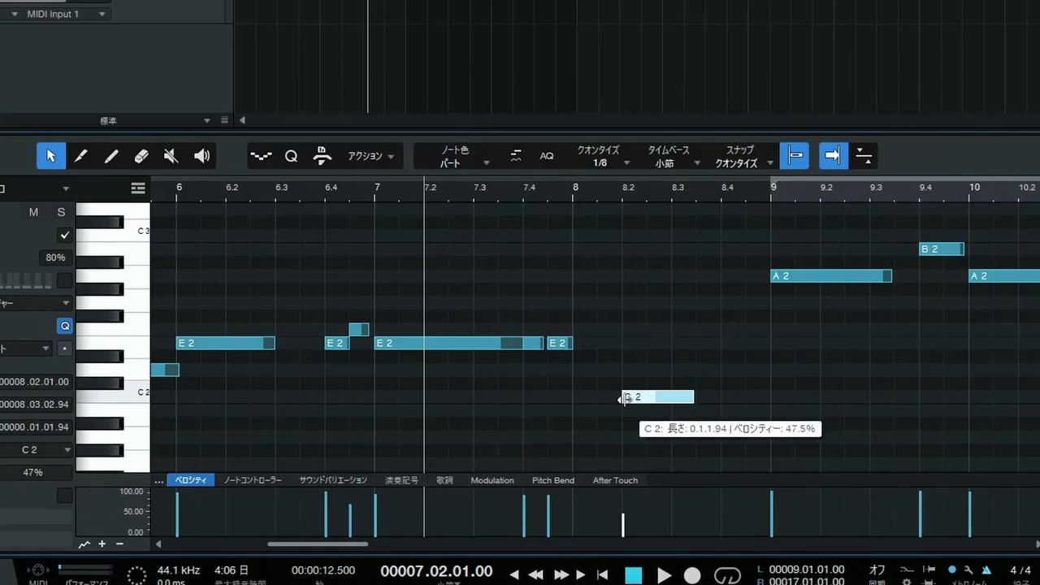
# Extend the C 2 note's start back to the beginning of bar 8, and play the passage from bar 7.2.
pyautogui.moveTo(608, 401); pyautogui.dragTo(580, 409)
pyautogui.moveTo(533, 189); pyautogui.dragTo(533, 166)
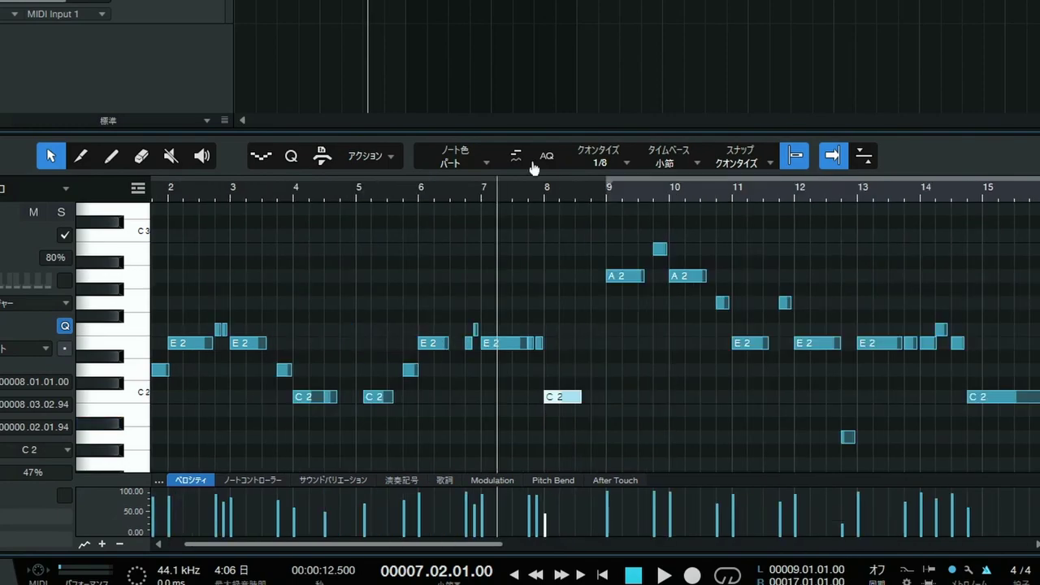
pyautogui.click(441, 196)
pyautogui.press('space')
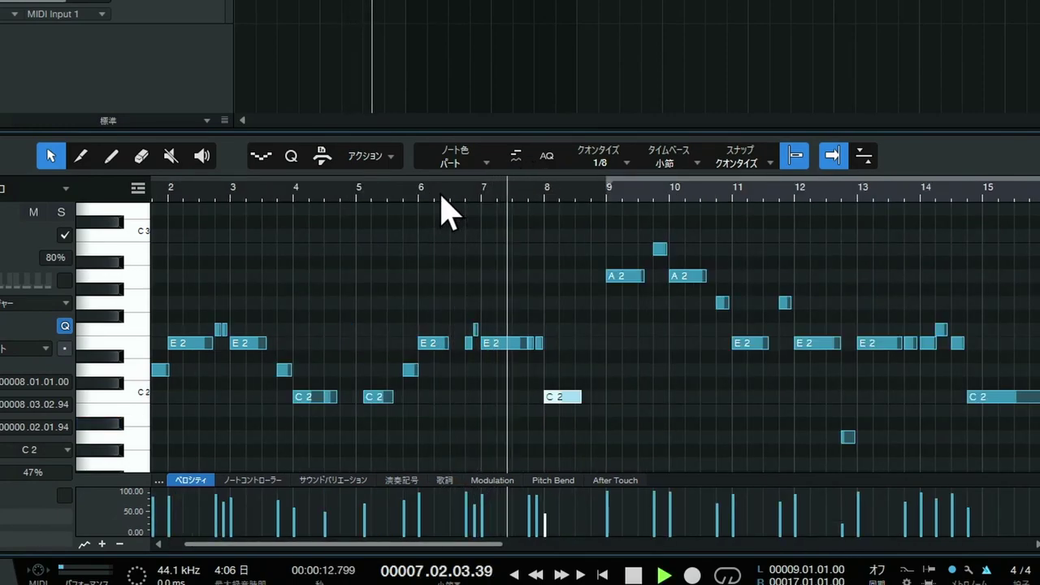
pyautogui.press('space')
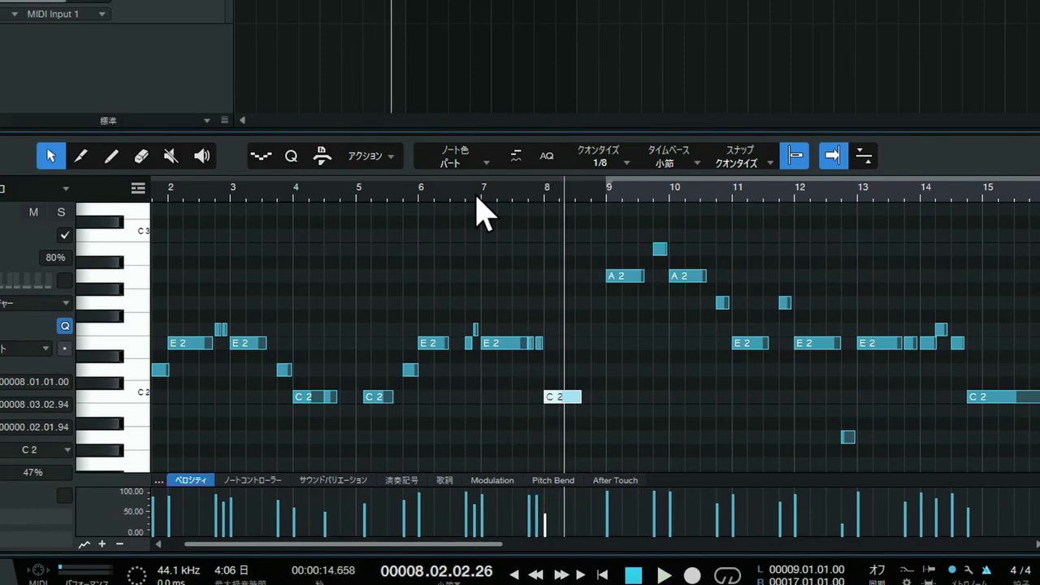
# Delete the short E 2 note just before bar 8 and extend the E 2 note at 7.4 to the start of bar 8.
pyautogui.scroll(5, 520, 211)
pyautogui.click(518, 344)
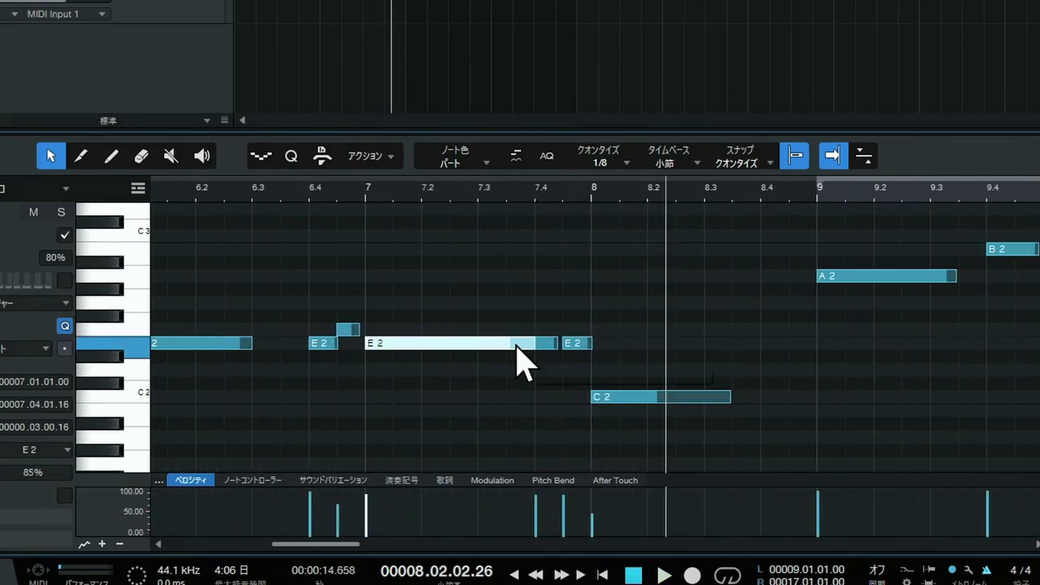
pyautogui.click(573, 344)
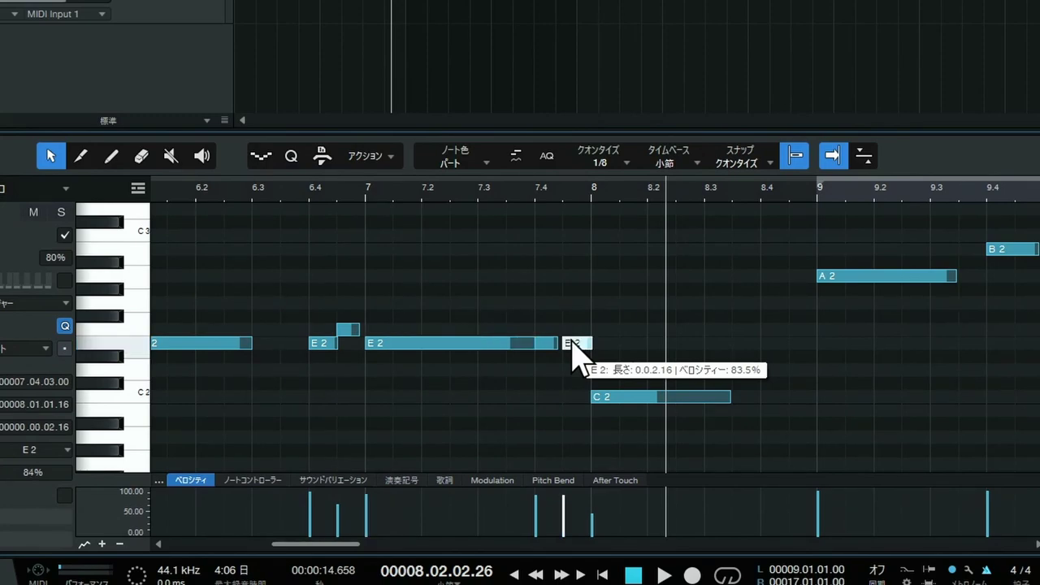
pyautogui.press('Delete')
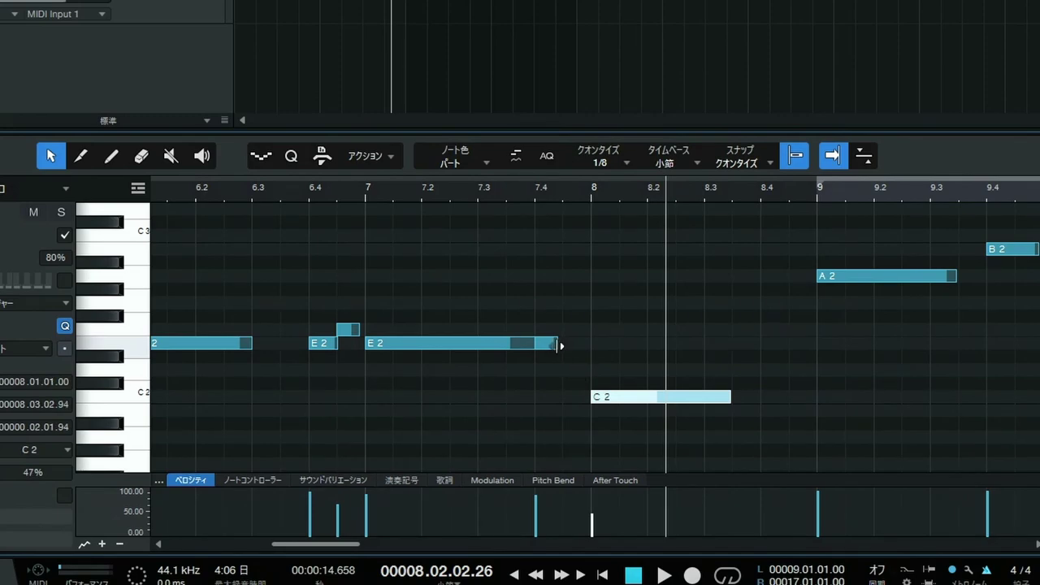
pyautogui.click(559, 345)
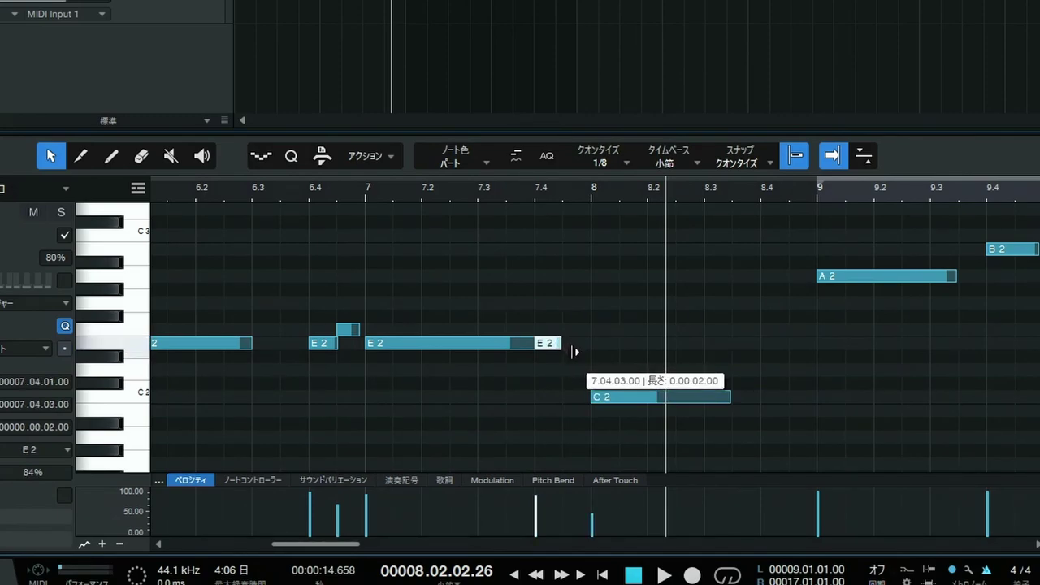
pyautogui.moveTo(573, 351); pyautogui.dragTo(591, 350)
# Play the melody from just before bar 9 to about the middle of bar 13.
pyautogui.moveTo(756, 191); pyautogui.dragTo(390, 160)
pyautogui.click(402, 192)
pyautogui.press('space')
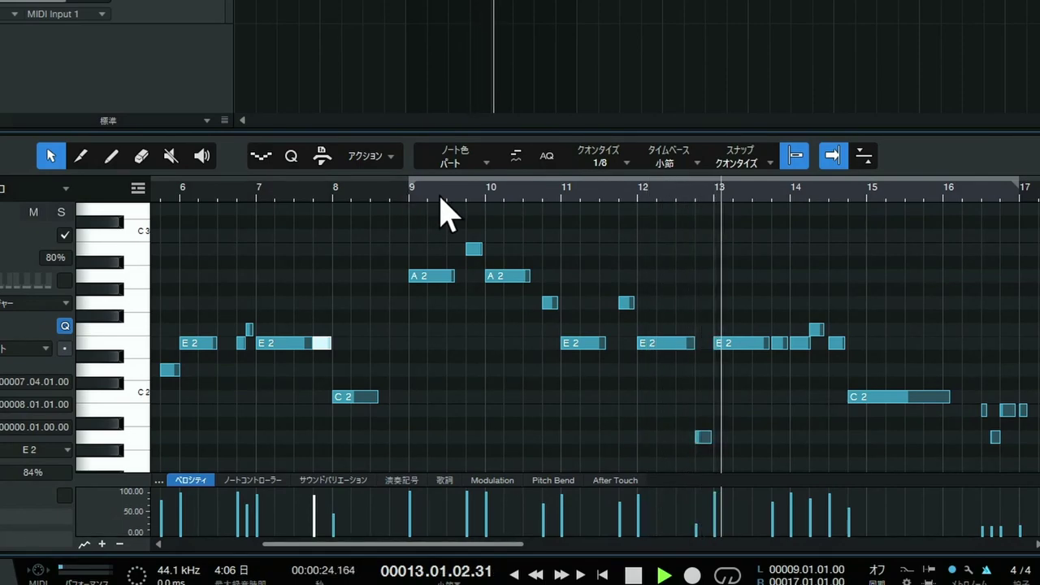
pyautogui.press('space')
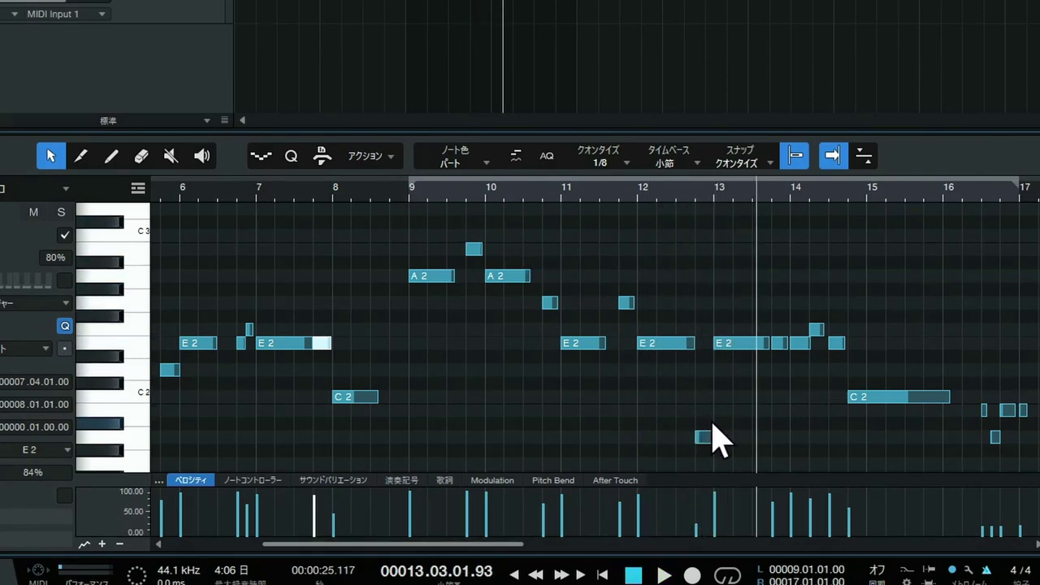
# Delete the stray low A 1 note at 12.4 and play the passage from the middle of bar 12 to late bar 14.
pyautogui.moveTo(712, 418); pyautogui.dragTo(663, 468)
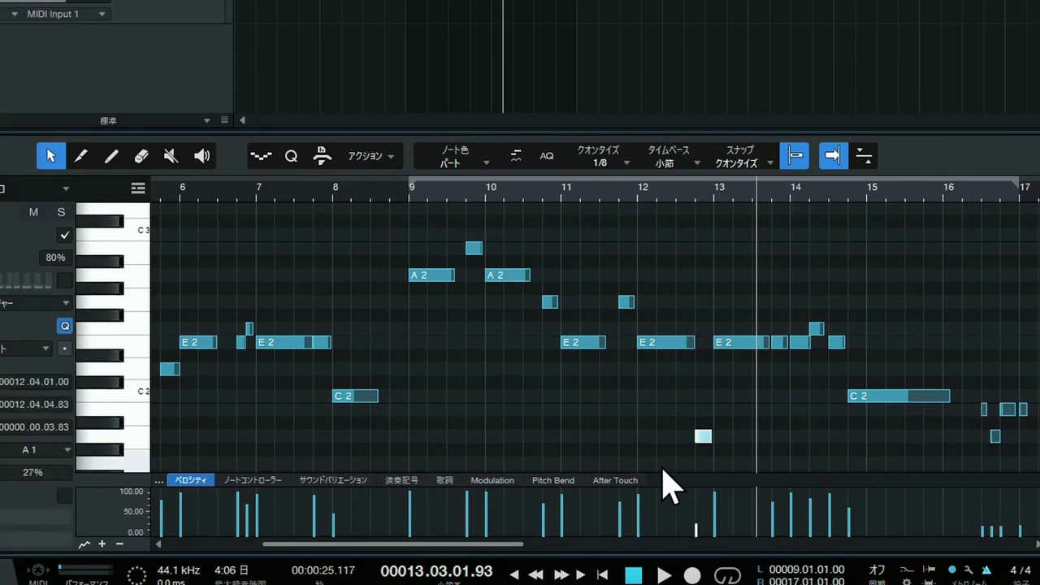
pyautogui.press('Right')
pyautogui.click(683, 192)
pyautogui.press('space')
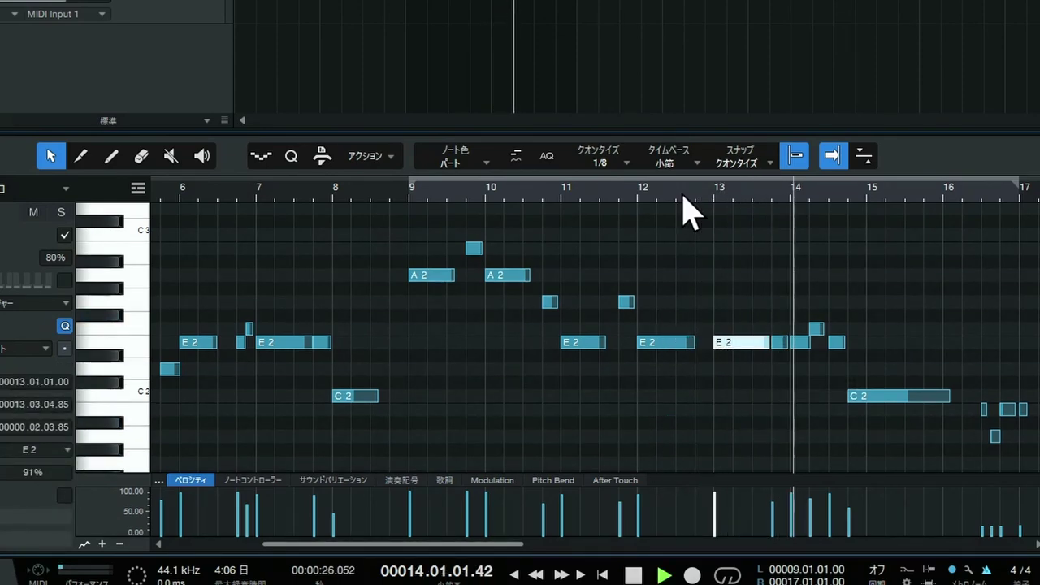
pyautogui.press('Right')
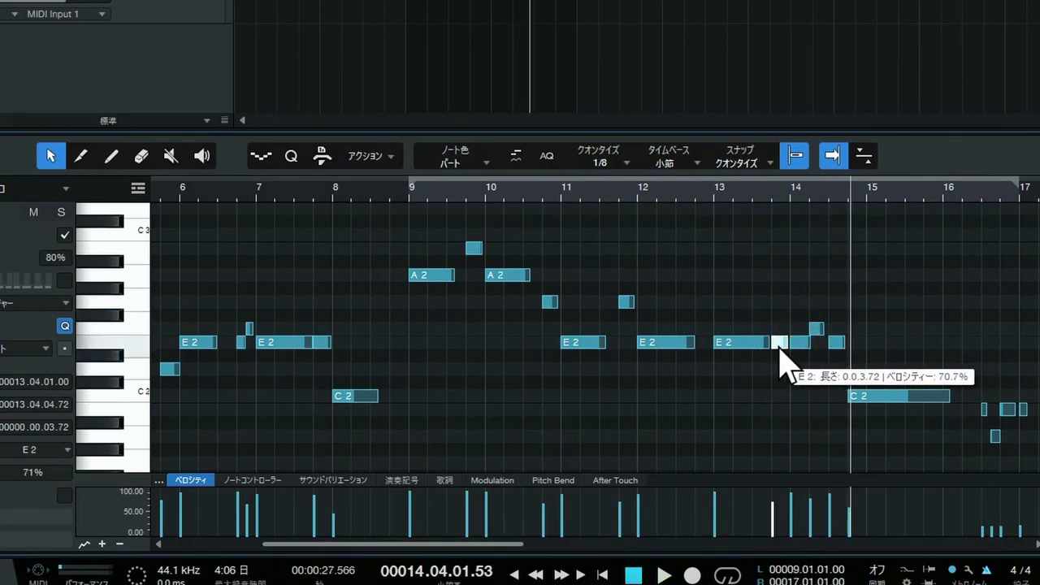
# Lower the short E 2 note at 13.4 to D 2 and play the passage from 12.4 into bar 15.
pyautogui.moveTo(780, 345); pyautogui.dragTo(781, 370)
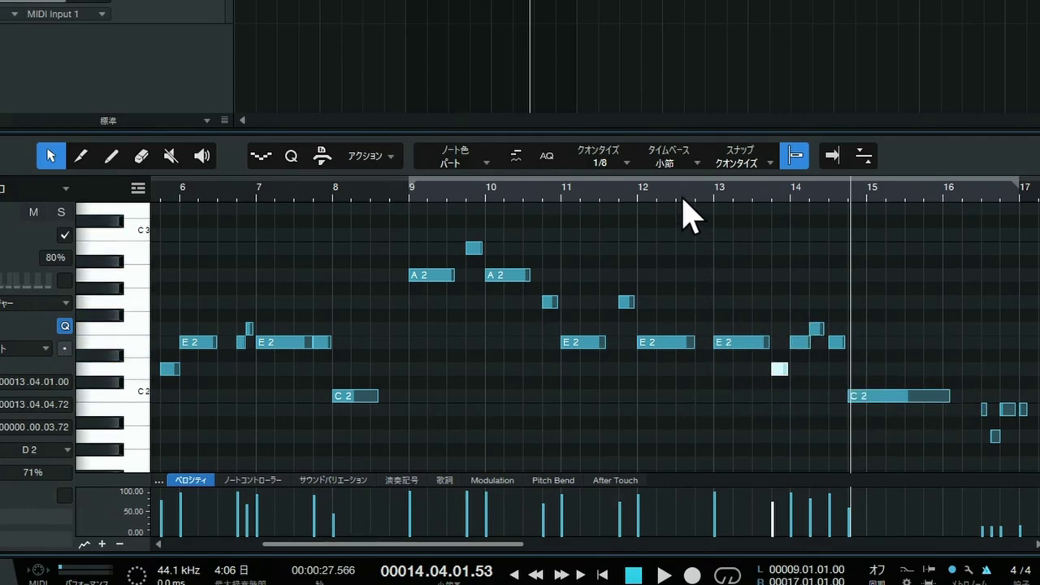
pyautogui.click(697, 191)
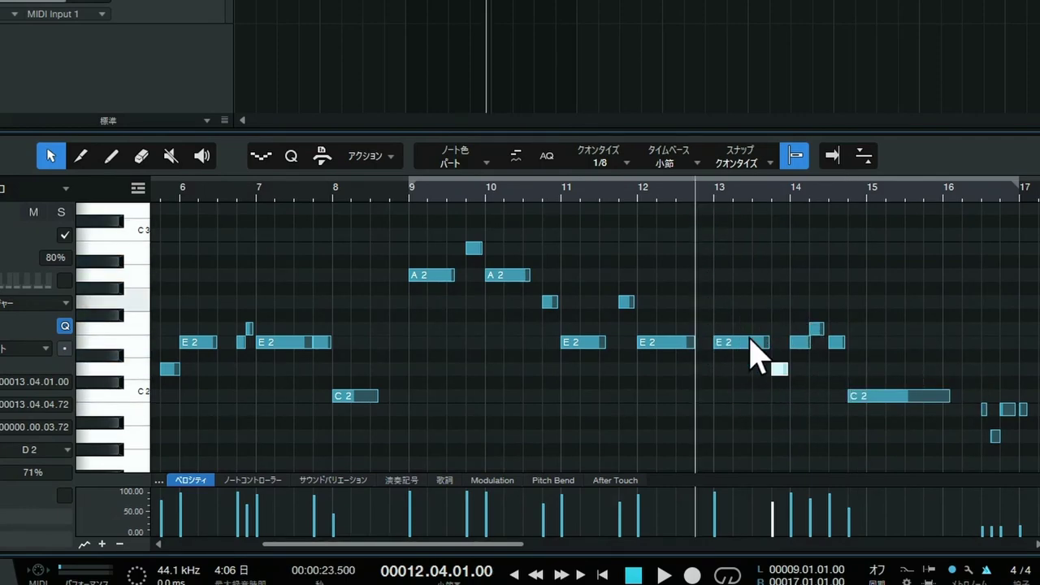
pyautogui.press('space')
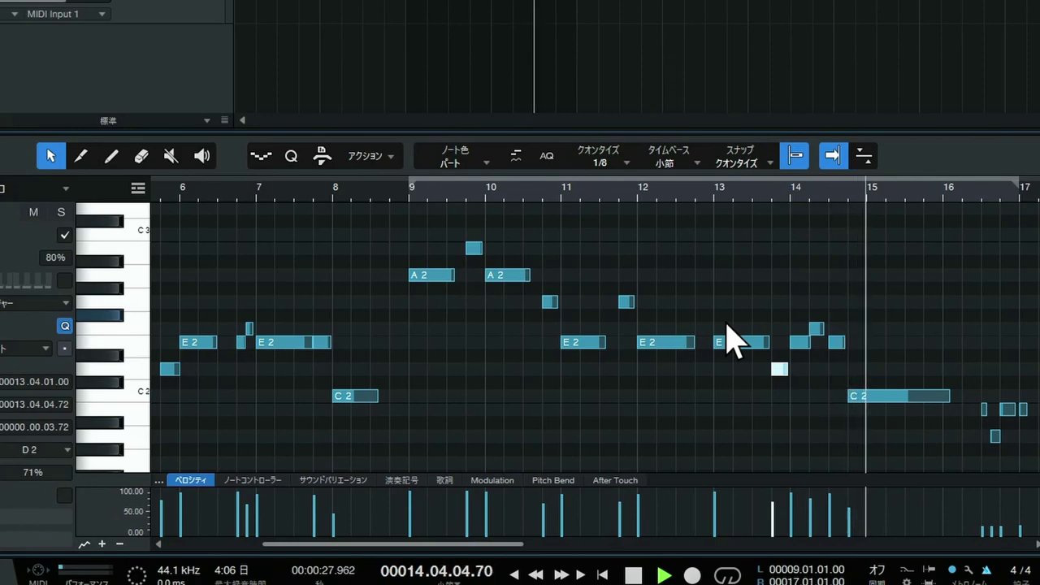
pyautogui.press('space')
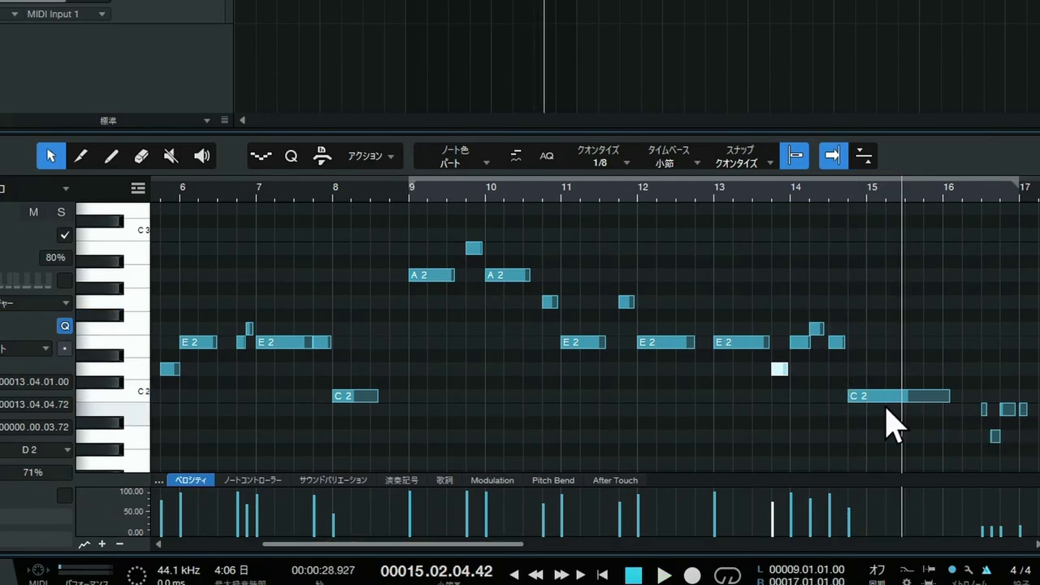
# Set the last C 2 note's start to bar 15, extend the E 2 note at 14.3 to bar 15, and play from about bar 13.
pyautogui.moveTo(852, 396); pyautogui.dragTo(867, 406)
pyautogui.moveTo(848, 348); pyautogui.dragTo(871, 353)
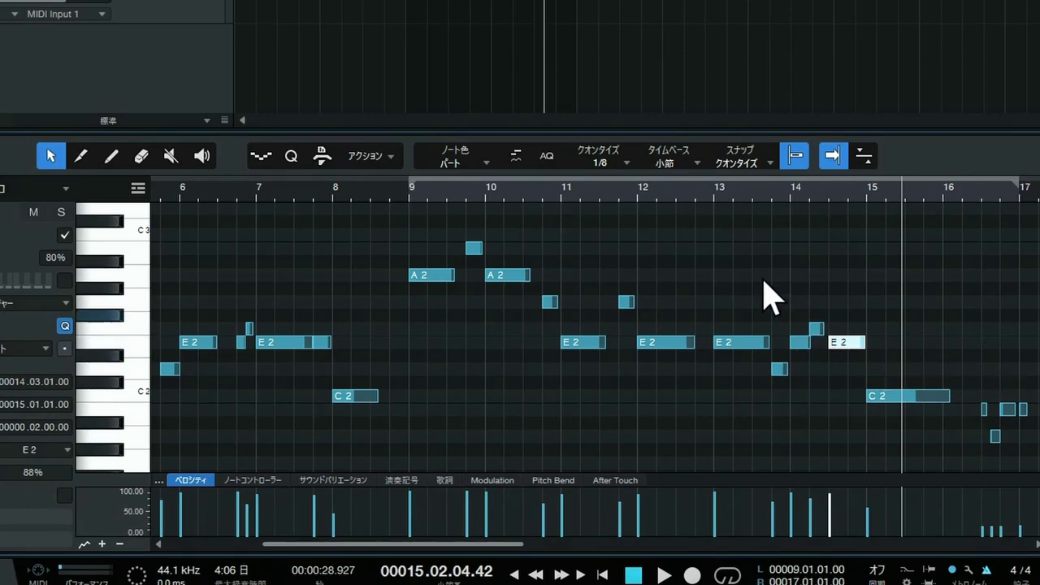
pyautogui.click(713, 193)
pyautogui.press('space')
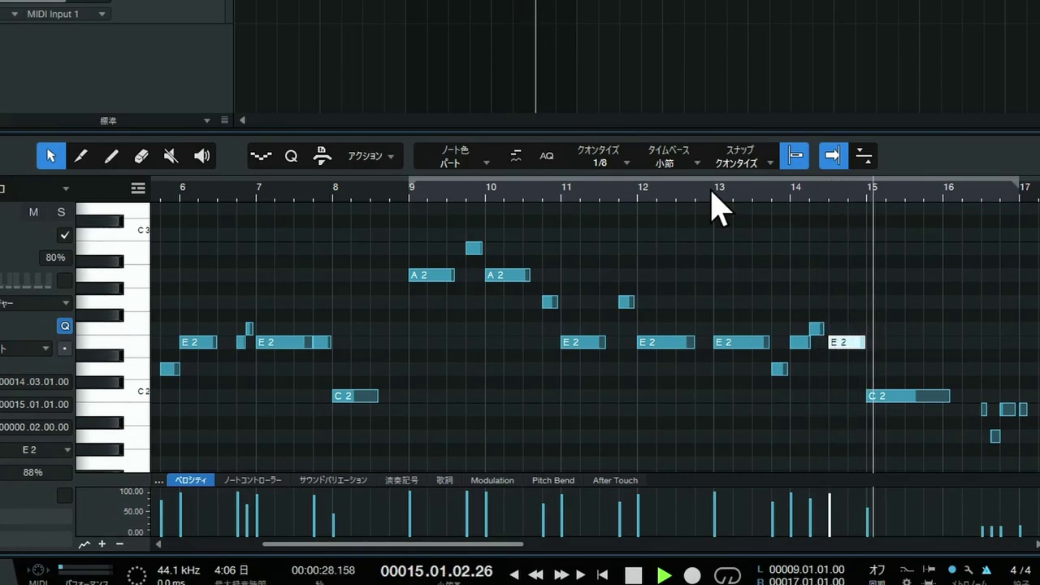
# Shorten the E 2 note at 14.3 to end at 14.4, add a one-beat D 2 note at 14.4, and play the ending.
pyautogui.moveTo(869, 345); pyautogui.dragTo(848, 345)
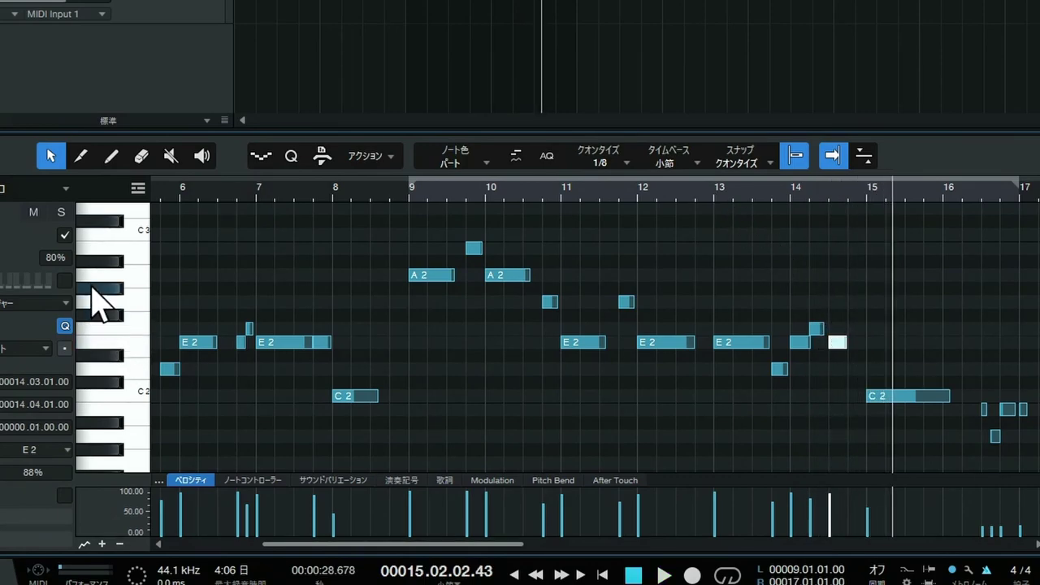
pyautogui.click(112, 156)
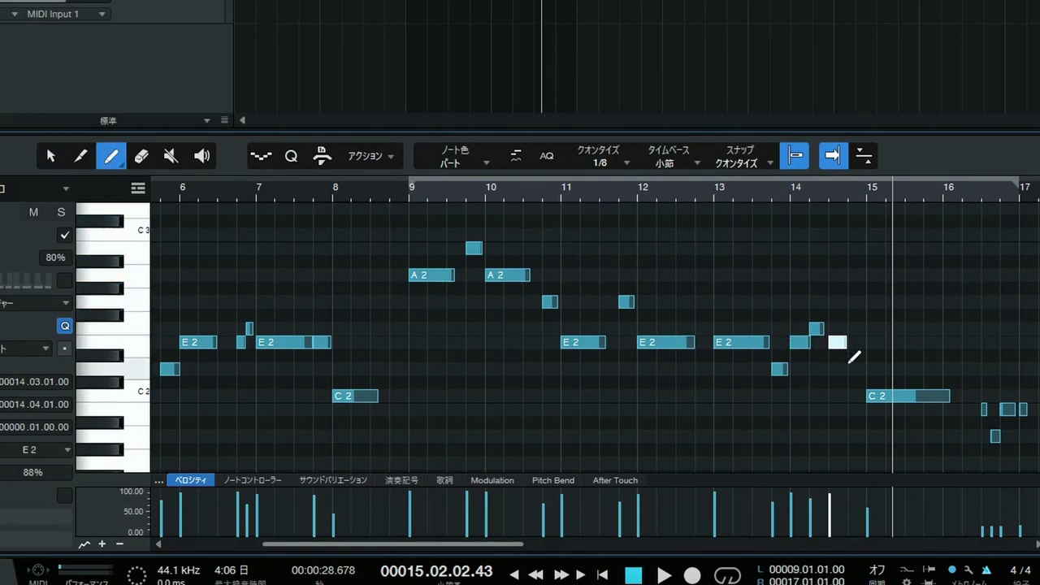
pyautogui.click(850, 369)
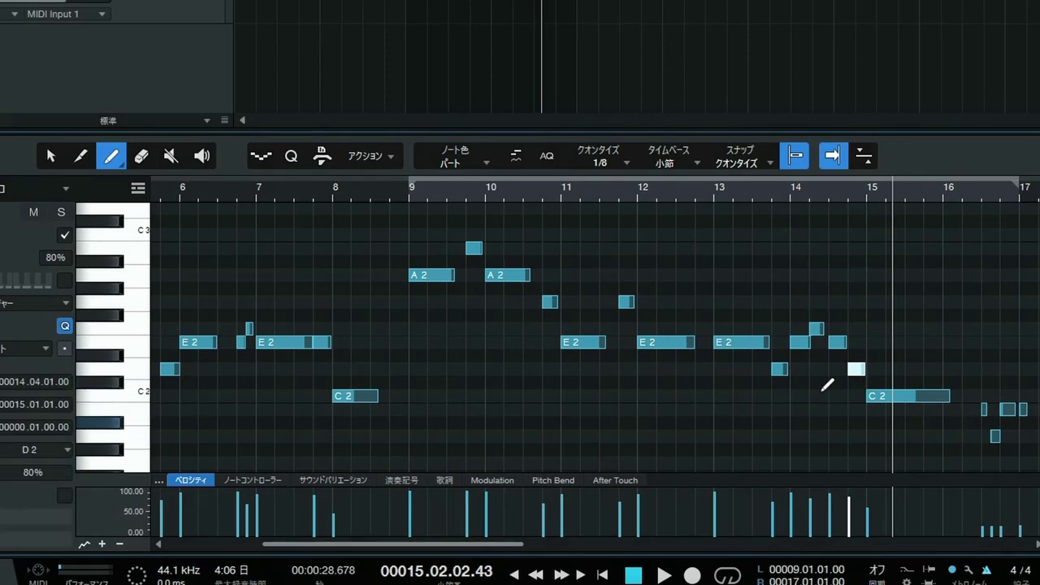
pyautogui.click(771, 199)
pyautogui.press('space')
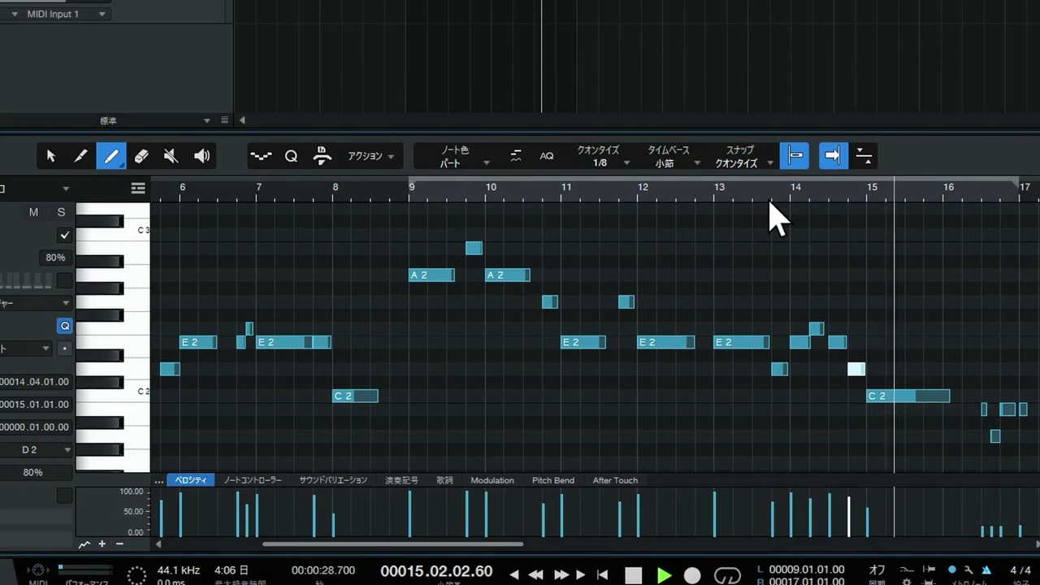
pyautogui.press('space')
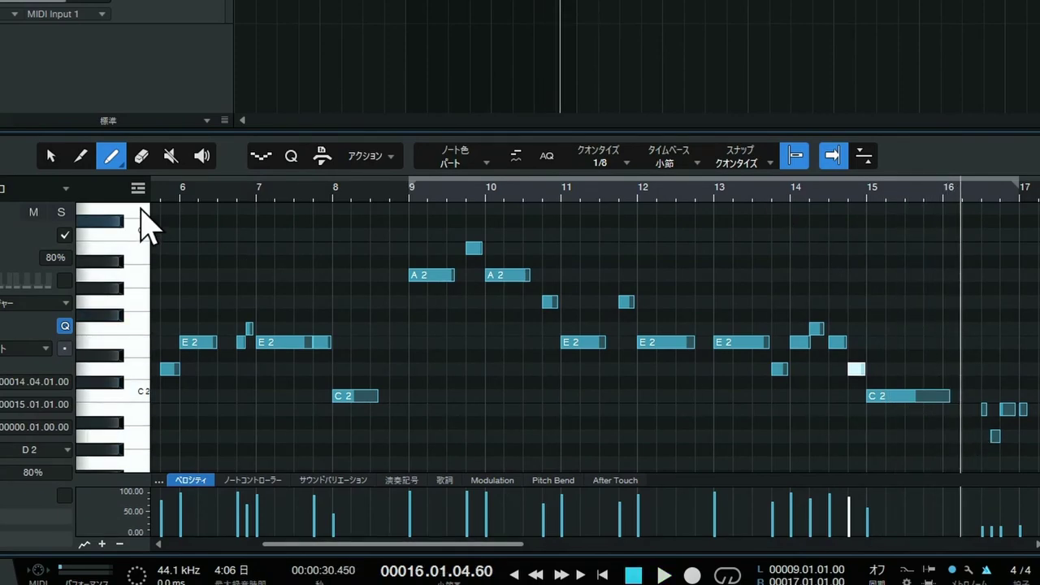
# Trim the last C 2 note to end at bar 16 and delete the stray low notes after it.
pyautogui.click(50, 155)
pyautogui.moveTo(956, 394); pyautogui.dragTo(942, 395)
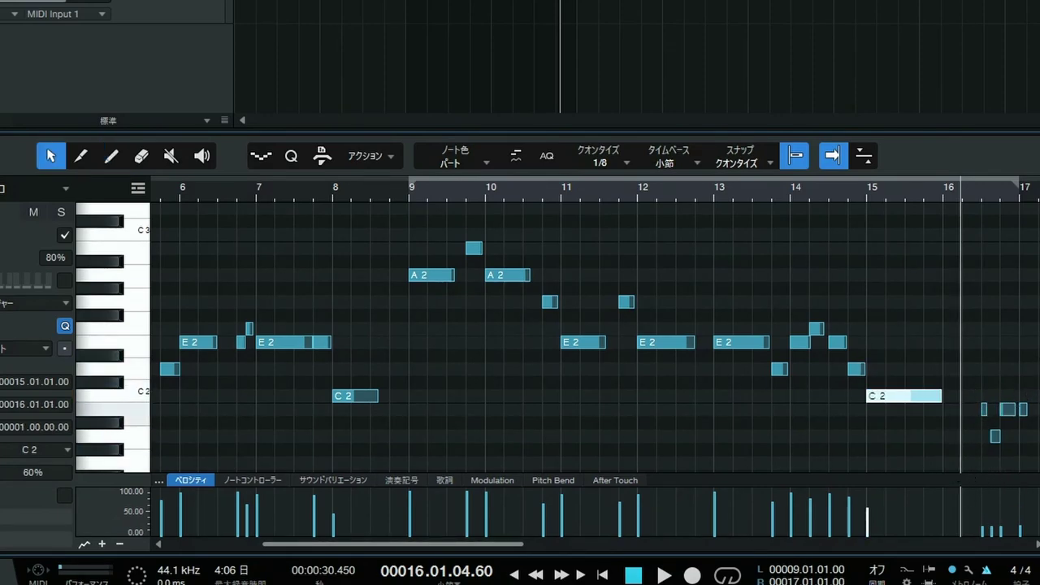
pyautogui.moveTo(1039, 376); pyautogui.dragTo(970, 468)
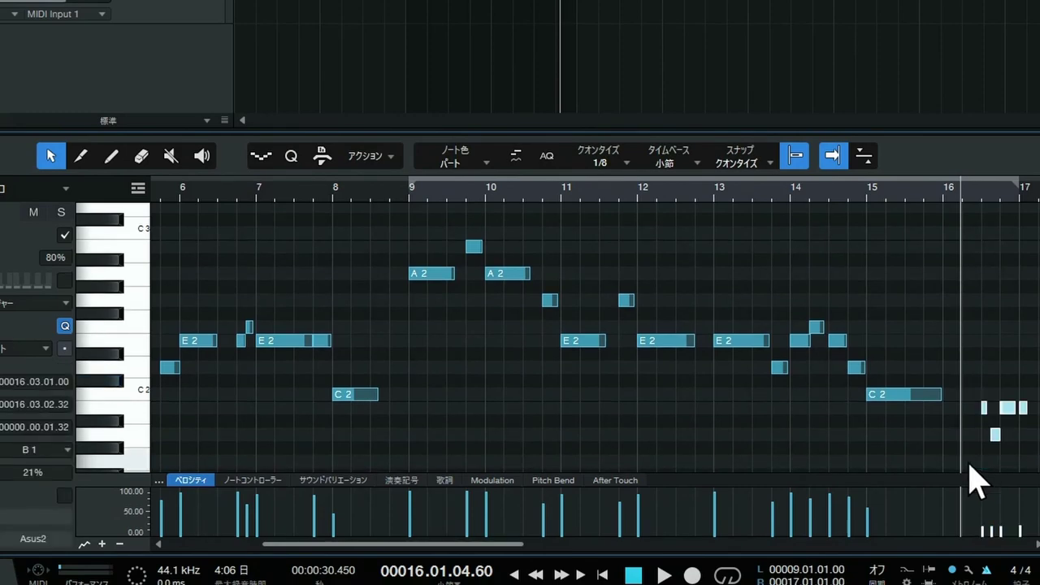
pyautogui.press('Delete')
# Apply the Length action to all notes with レガート + オーバーラップ修正 and overlap 0.00.00, and play from the start to bar 5.
pyautogui.moveTo(590, 193); pyautogui.dragTo(630, 173)
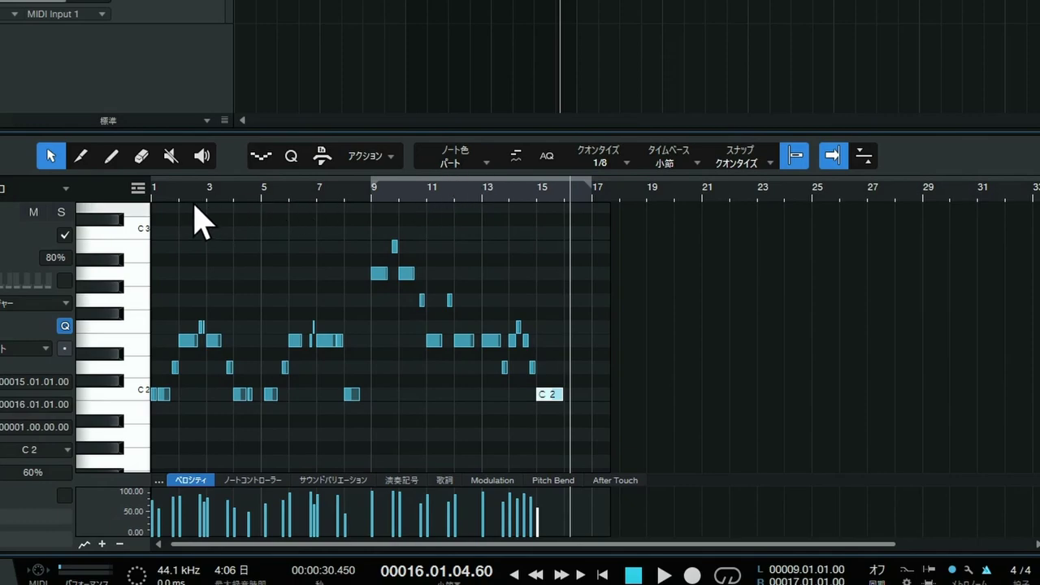
pyautogui.moveTo(196, 195); pyautogui.dragTo(240, 218)
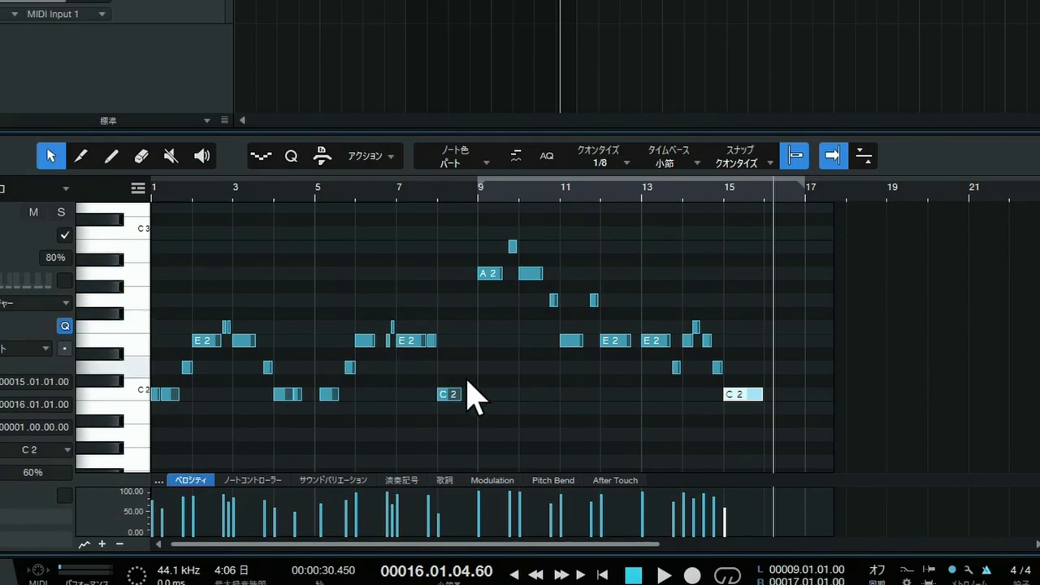
pyautogui.moveTo(802, 414); pyautogui.dragTo(120, 242)
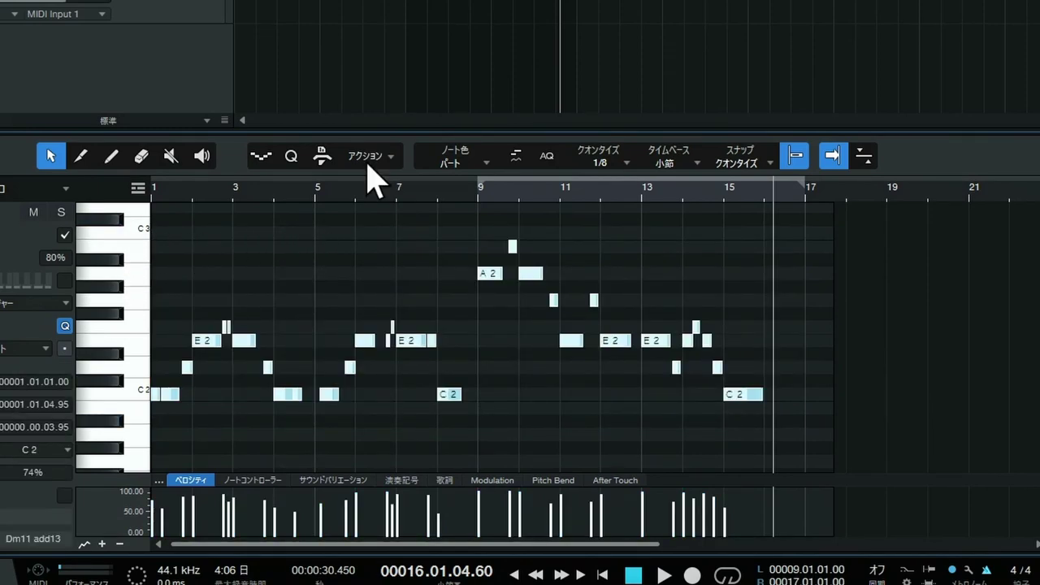
pyautogui.click(362, 159)
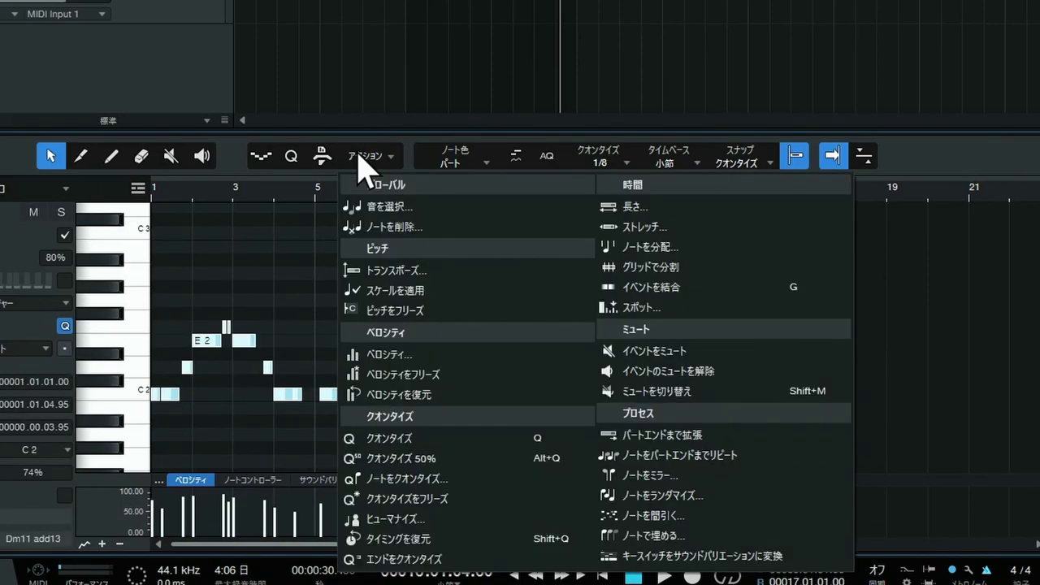
pyautogui.click(638, 208)
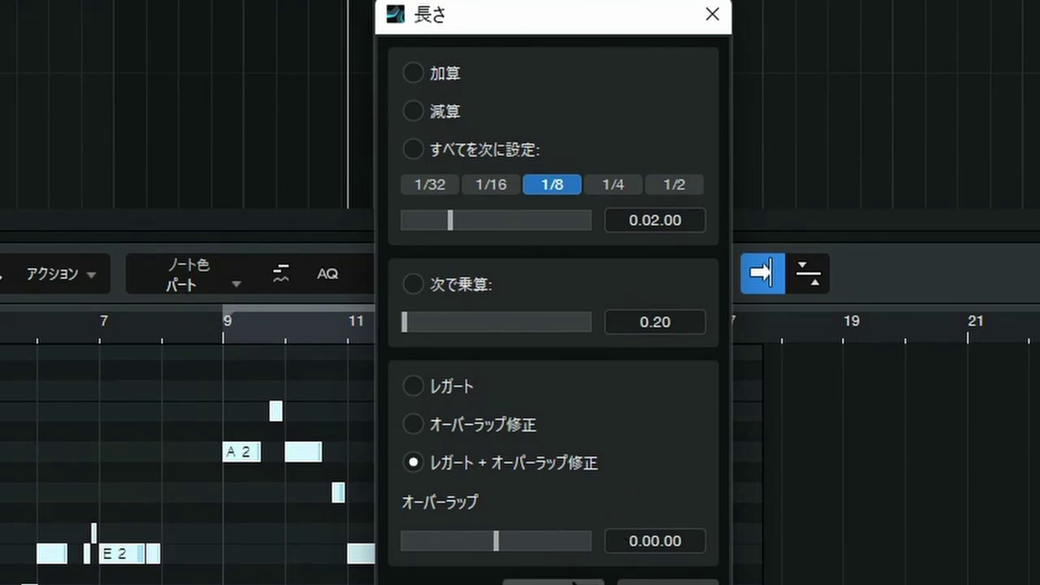
pyautogui.click(575, 582)
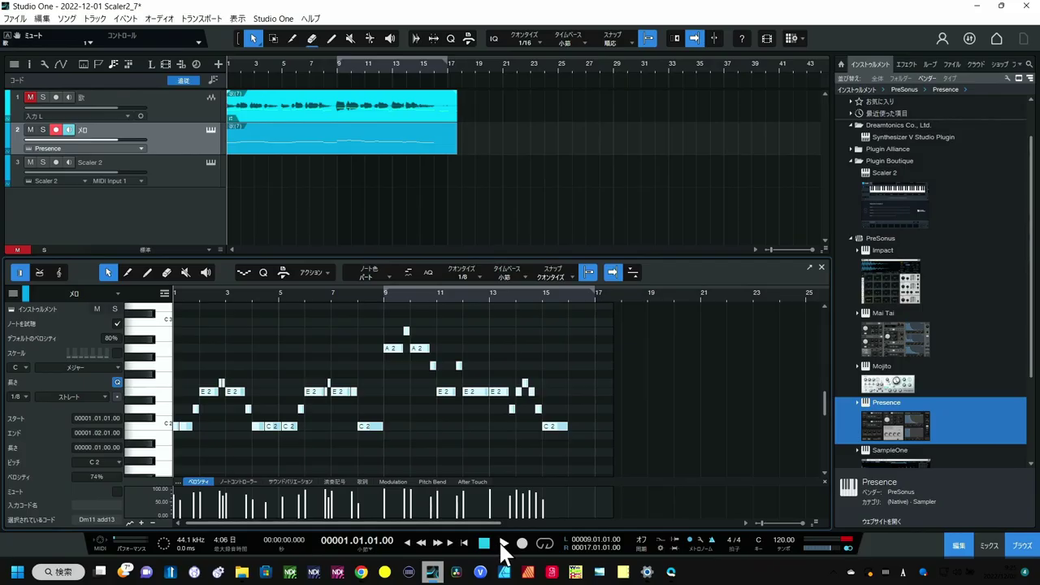
pyautogui.click(504, 543)
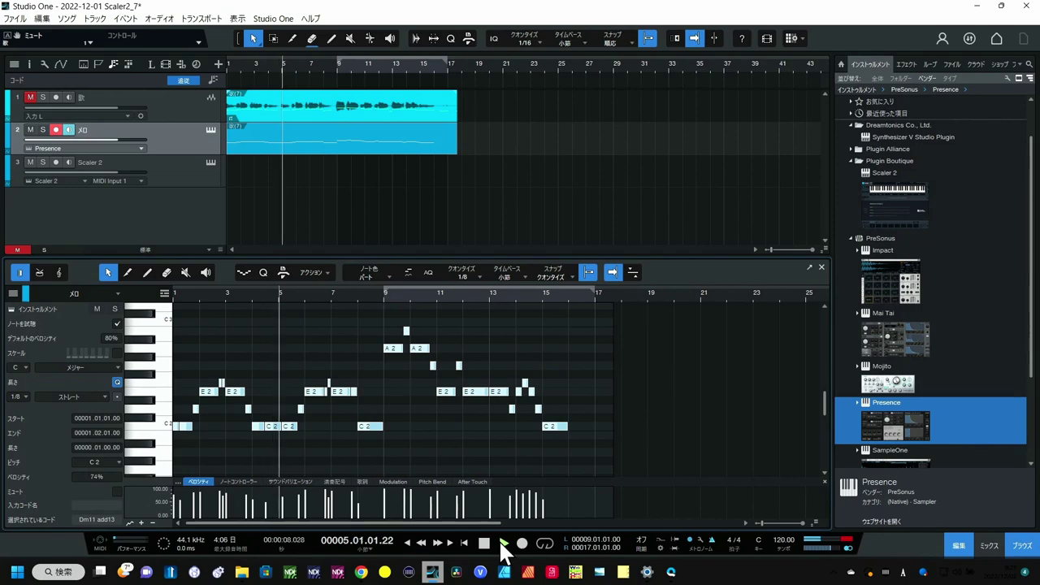
pyautogui.press('space')
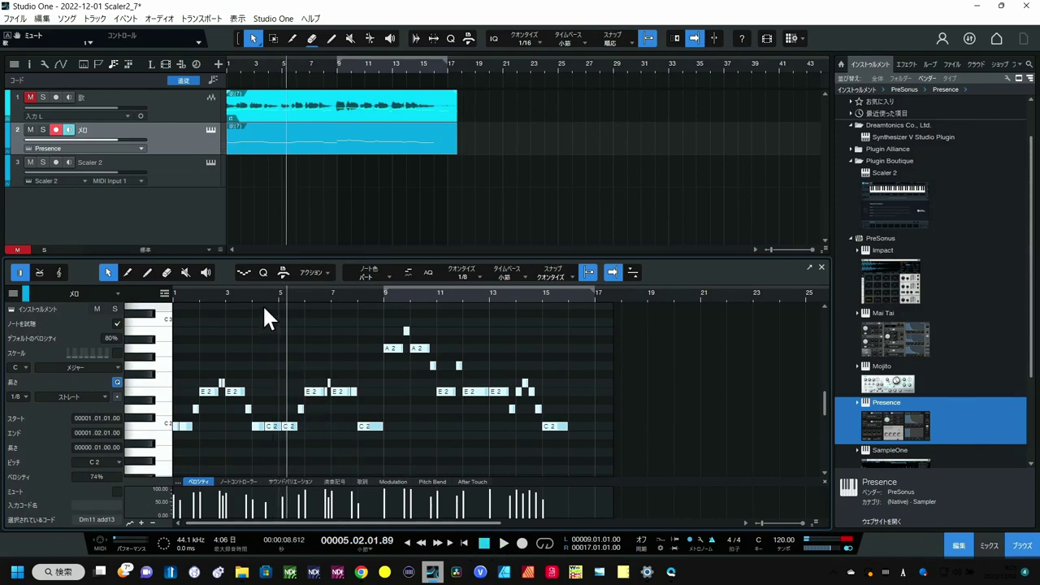
# Undo the edge change made with all notes selected, and extend only the C 2 note in bar 5 back to 5.1.
pyautogui.moveTo(256, 295); pyautogui.dragTo(266, 323)
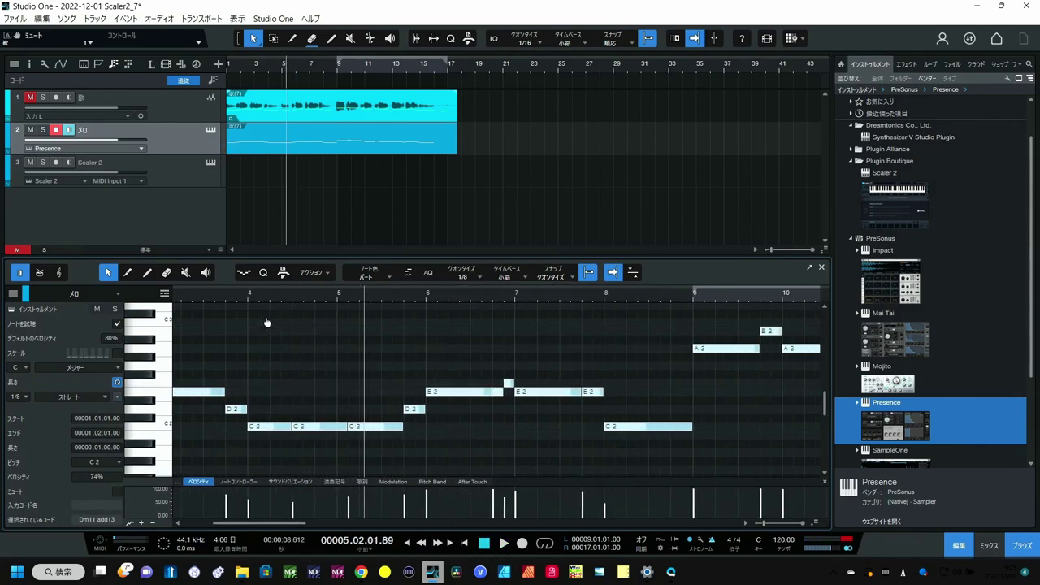
pyautogui.moveTo(344, 429); pyautogui.dragTo(340, 430)
pyautogui.hotkey('ctrl', 'z')
pyautogui.click(353, 410)
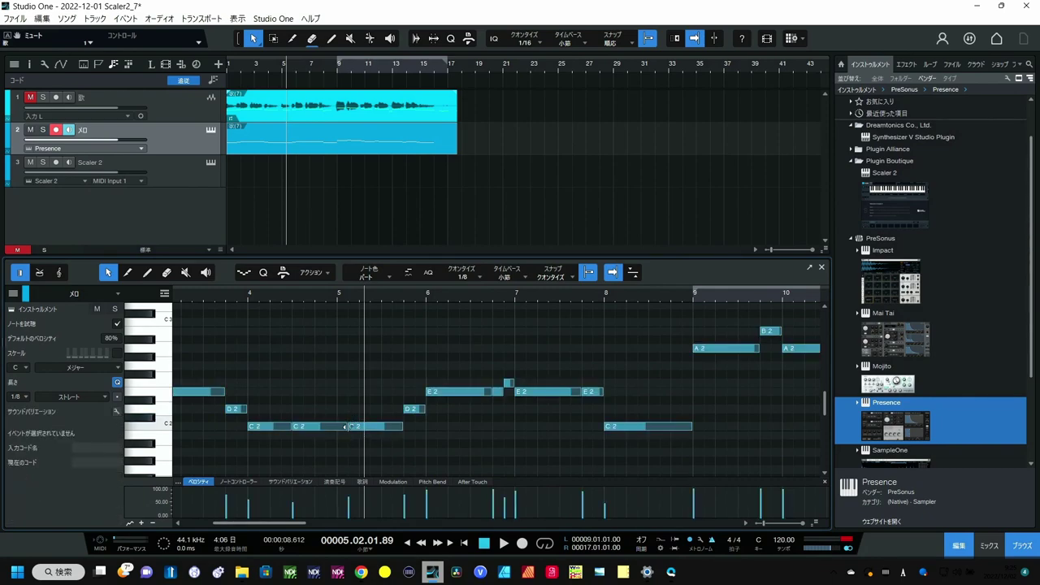
pyautogui.moveTo(344, 426)
pyautogui.mouseDown()
pyautogui.moveTo(307, 450)
pyautogui.moveTo(340, 442)
pyautogui.mouseUp()
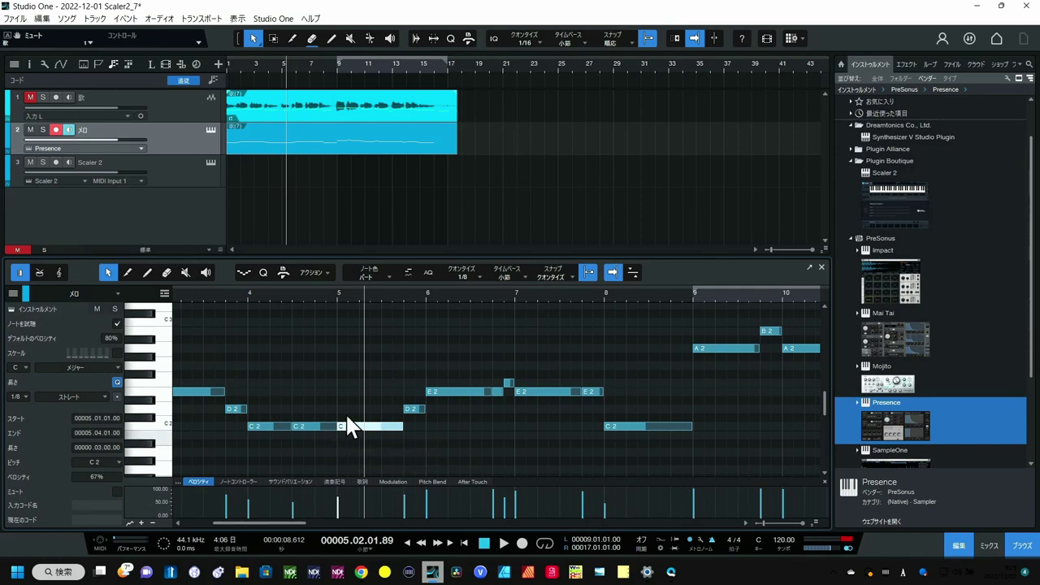
# Delete the second C 2 note in bar 4 and extend the first one to end at 5.1.
pyautogui.click(213, 298)
pyautogui.press('space')
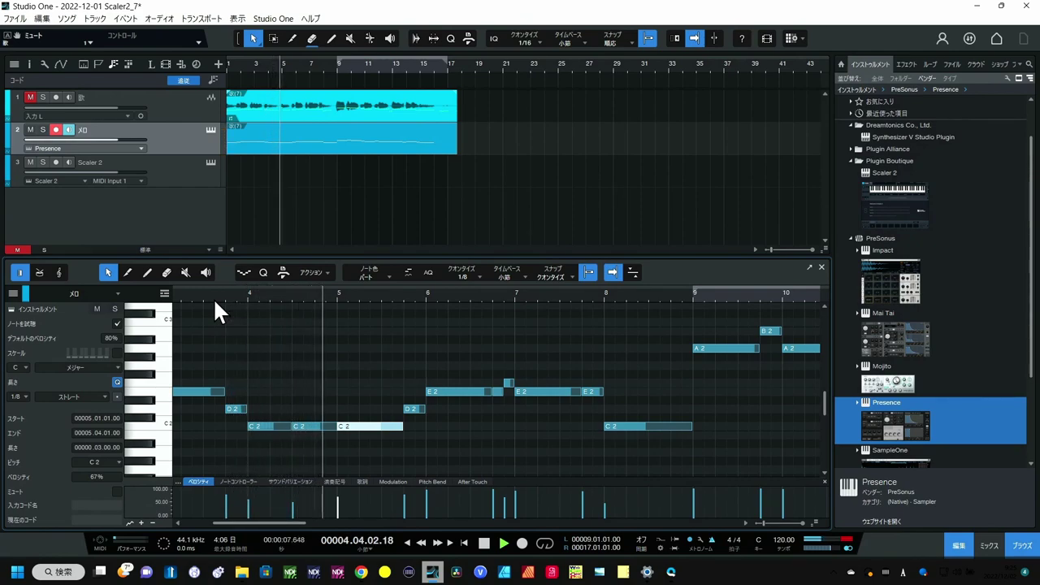
pyautogui.click(310, 431)
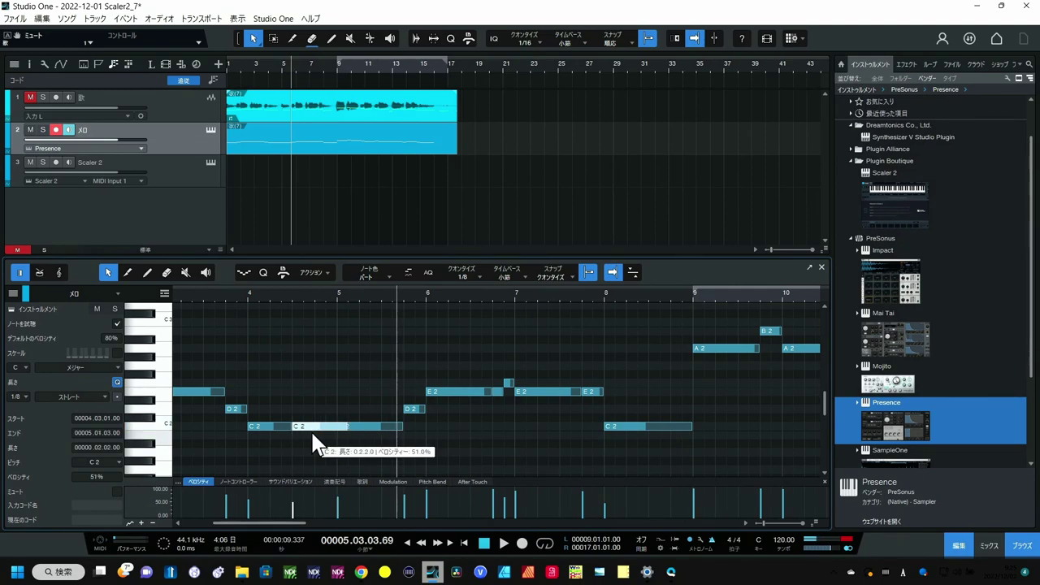
pyautogui.press('Delete')
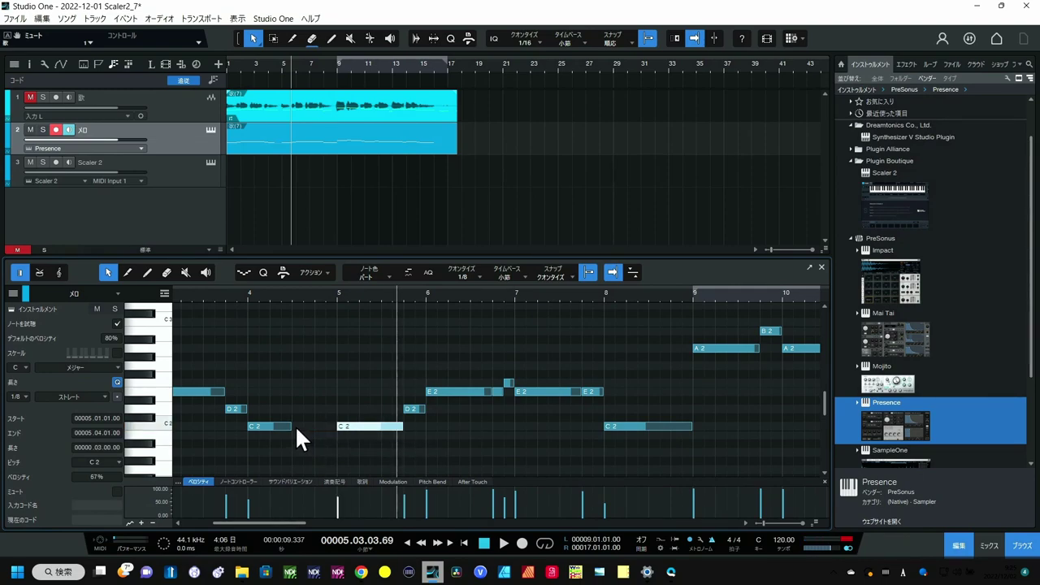
pyautogui.moveTo(295, 428); pyautogui.dragTo(337, 429)
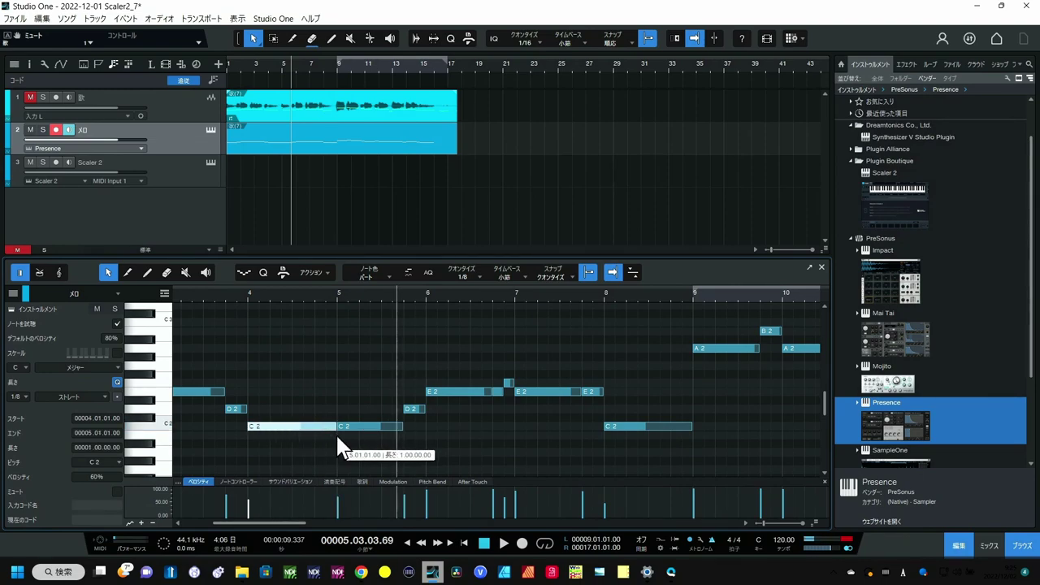
# Play the melody from 3.4 through bar 8 to check the lengthened C 2 note and the phrase after it.
pyautogui.click(233, 294)
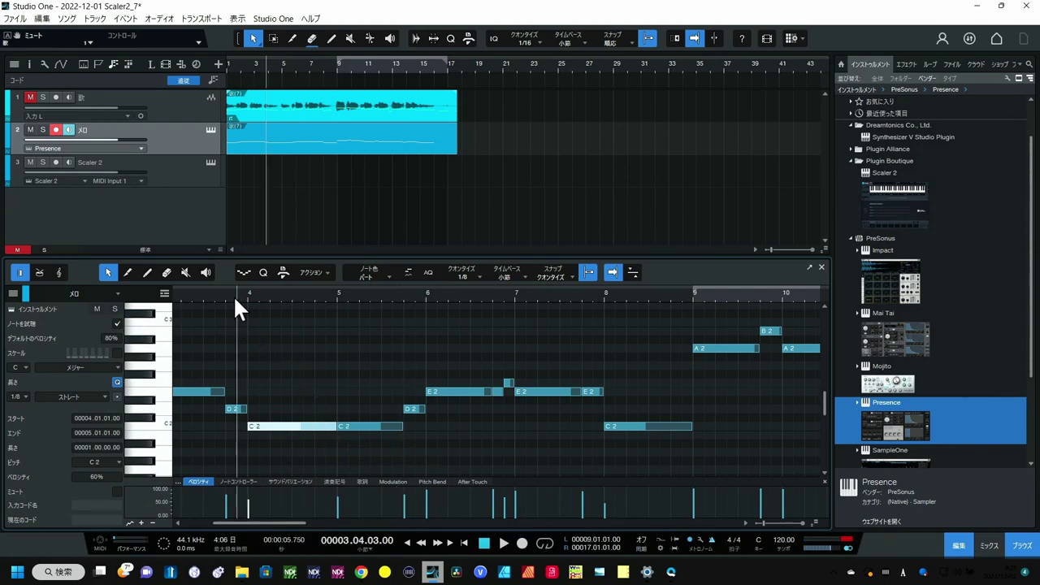
pyautogui.click(223, 297)
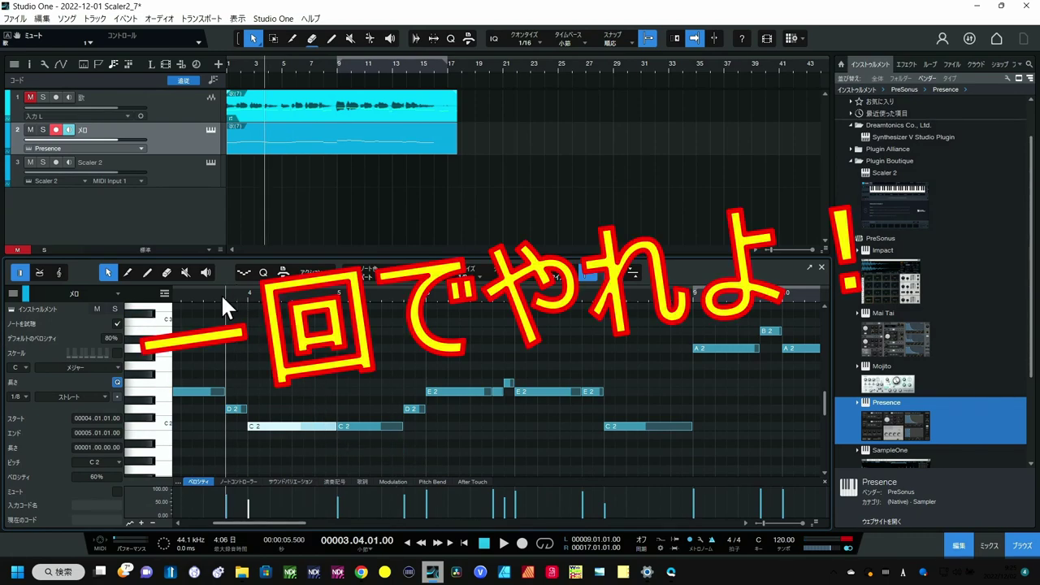
pyautogui.press('space')
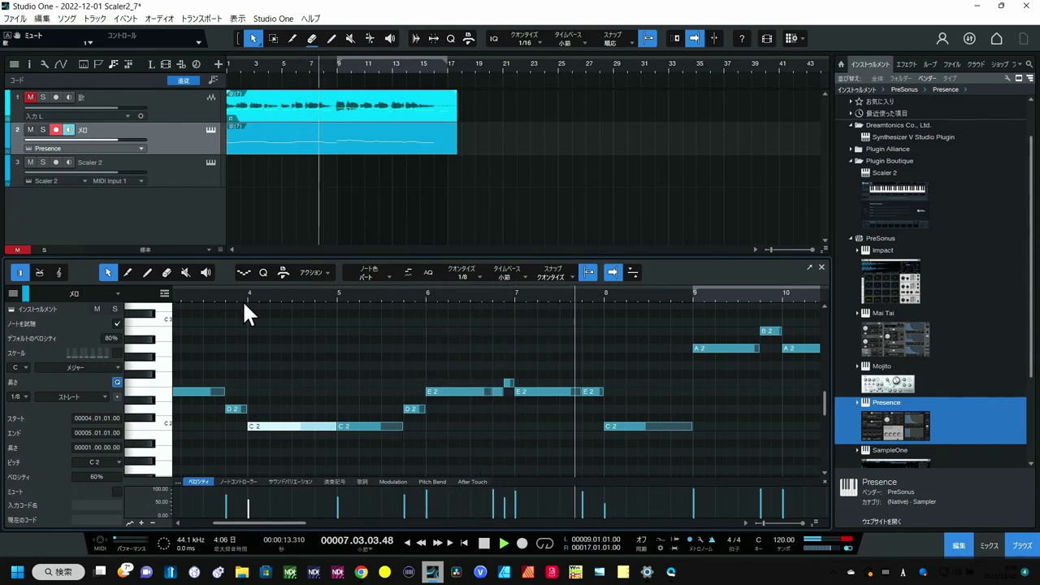
pyautogui.moveTo(279, 294); pyautogui.dragTo(279, 277)
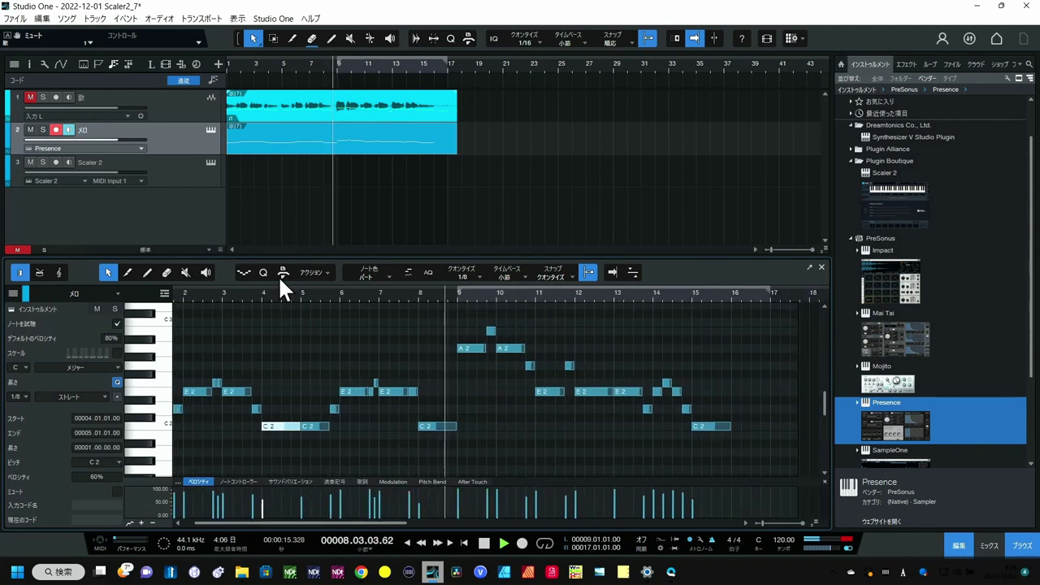
pyautogui.press('space')
# Lower the E 2 note at 7.4 to D 2 and play the melody through to bar 16.
pyautogui.moveTo(411, 294); pyautogui.dragTo(413, 309)
pyautogui.click(414, 388)
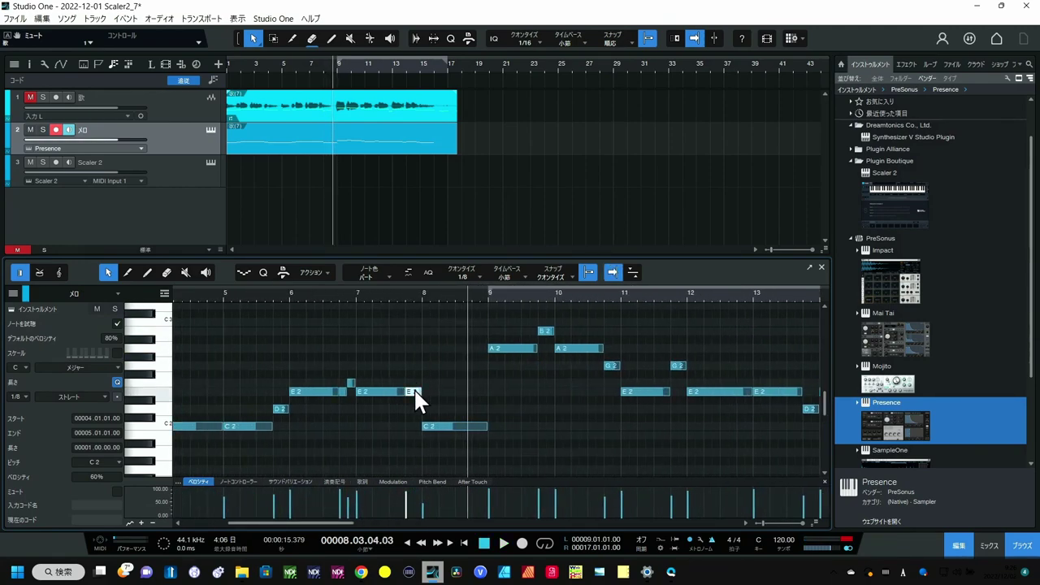
pyautogui.moveTo(415, 396); pyautogui.dragTo(420, 424)
pyautogui.click(337, 294)
pyautogui.press('space')
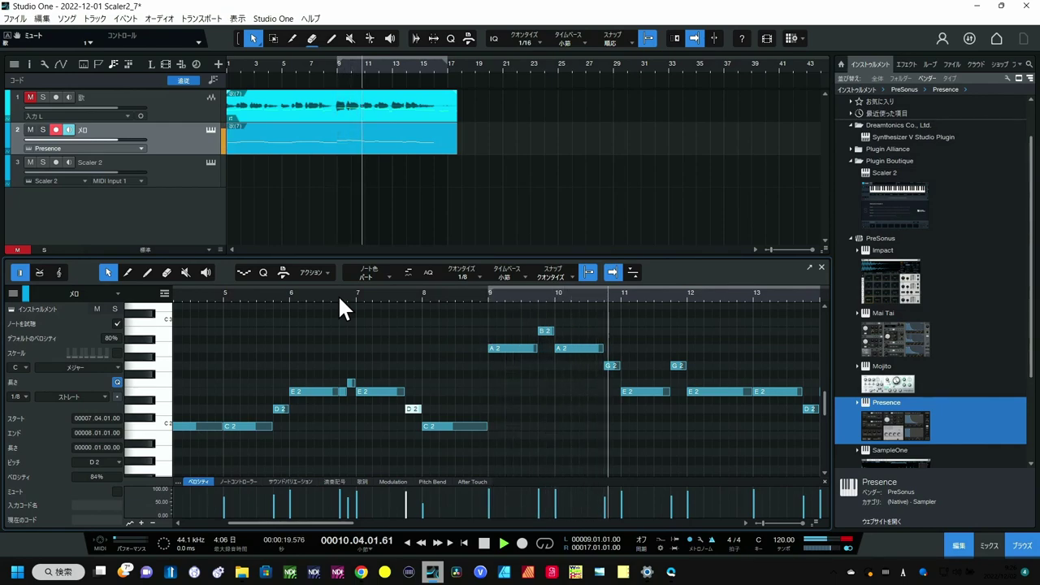
pyautogui.moveTo(339, 299); pyautogui.dragTo(344, 285)
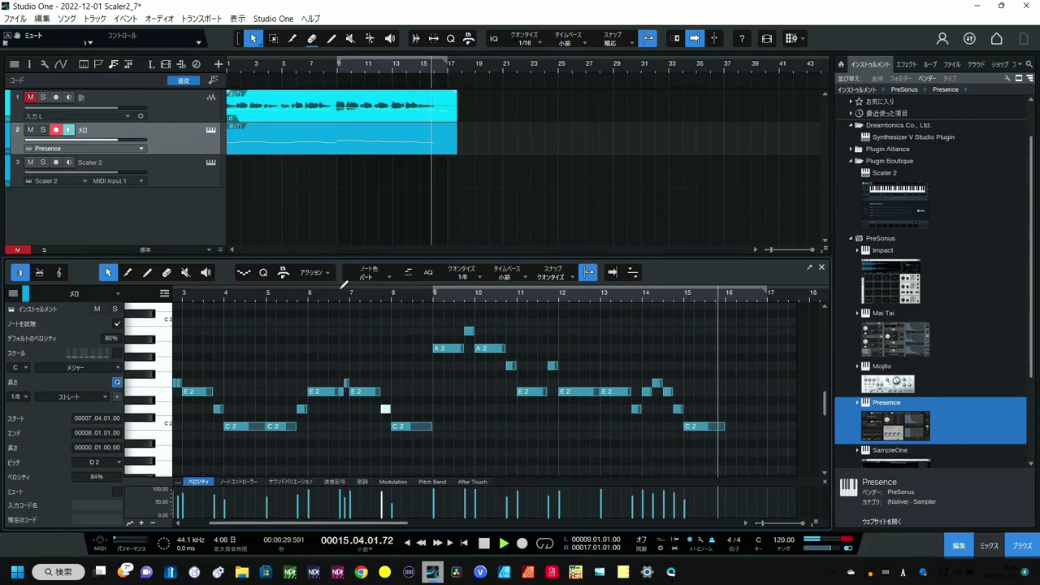
pyautogui.press('space')
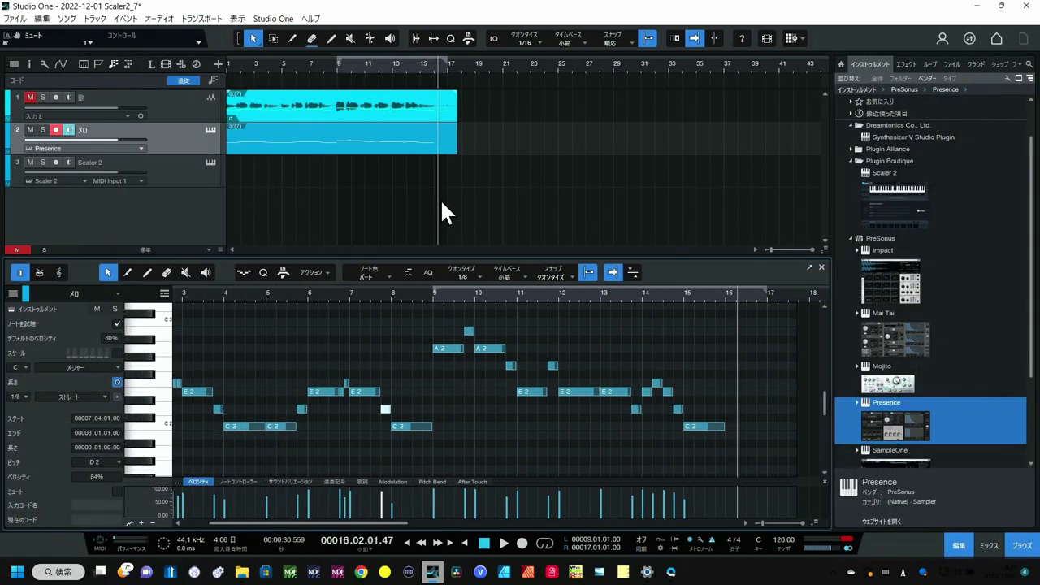
# Open the Scaler 2 instrument on track 3 and select the C Major scale in its scale list.
pyautogui.click(211, 164)
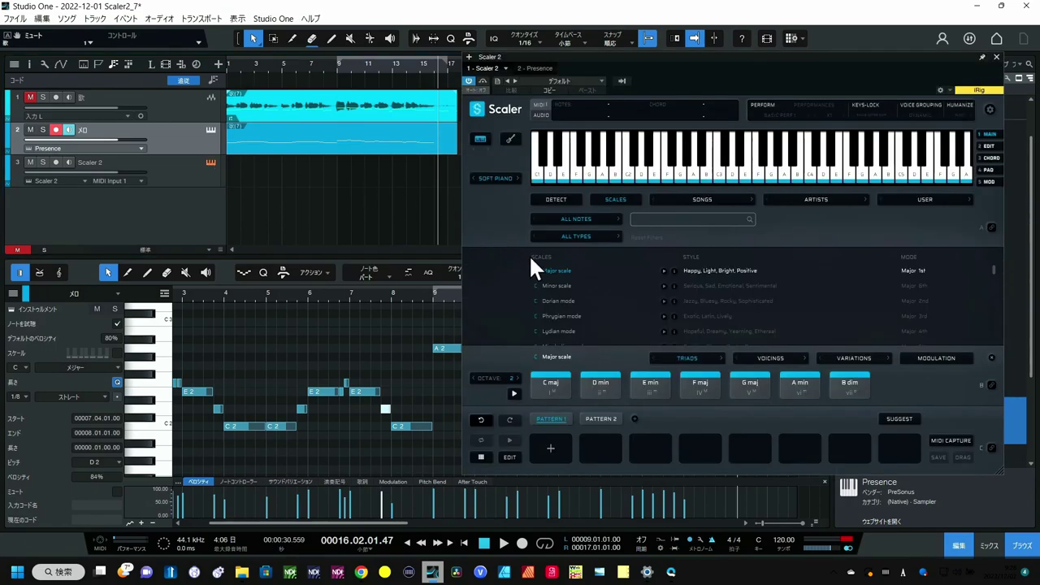
pyautogui.click(565, 201)
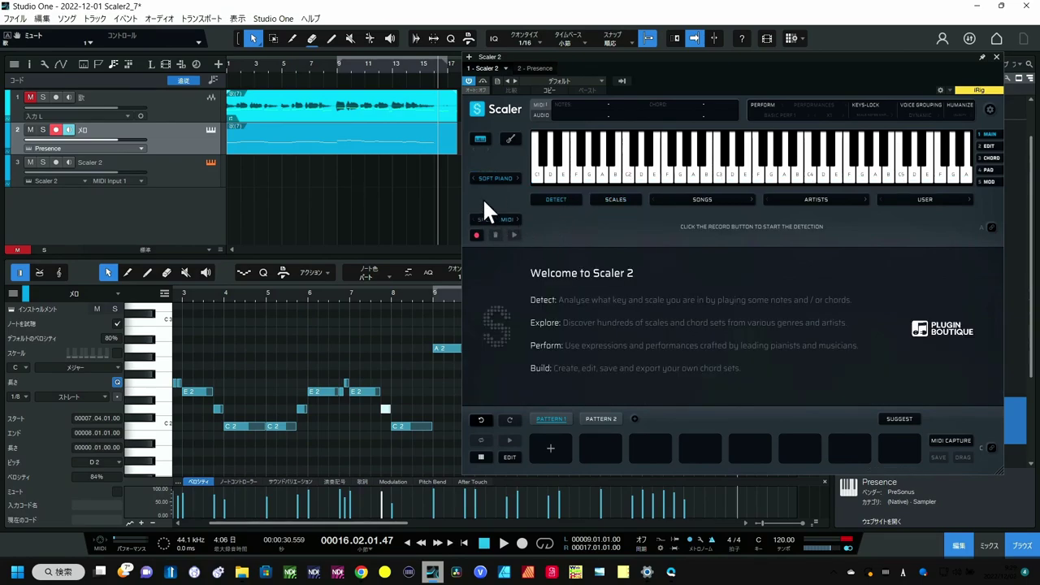
pyautogui.click(614, 203)
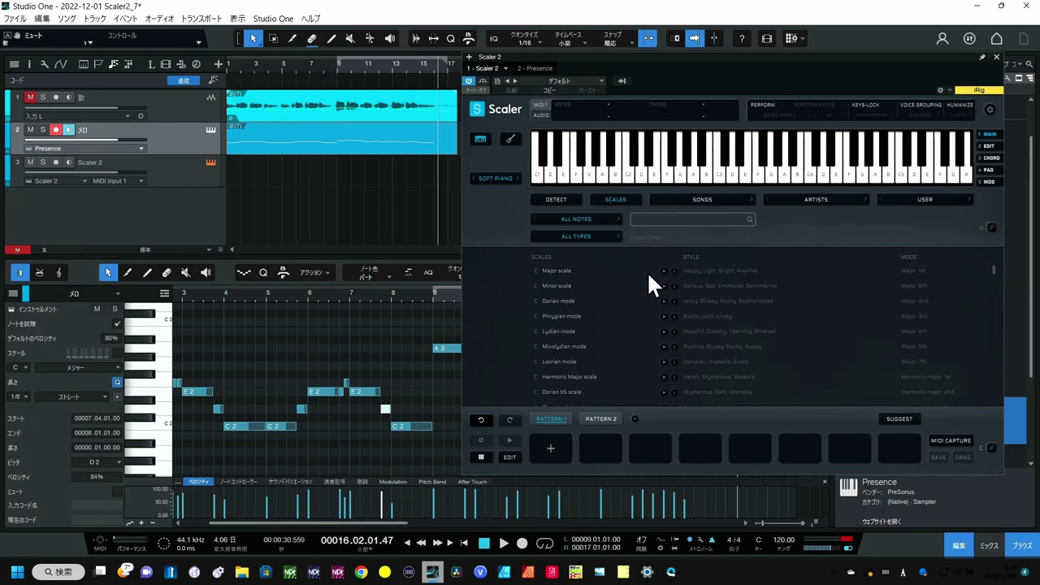
pyautogui.click(555, 272)
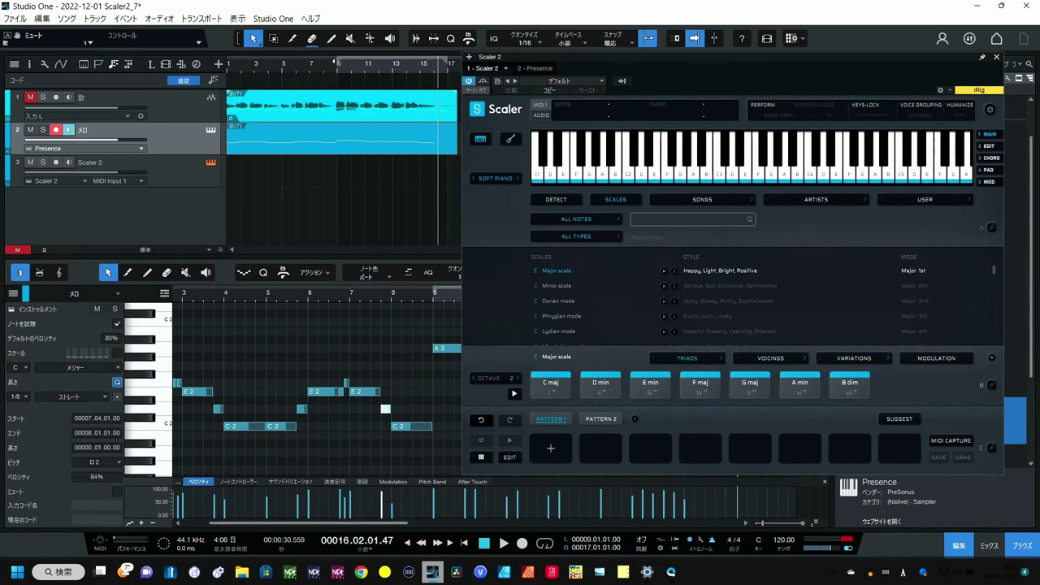
# Extend the loop range back to bar 1 and enable looping, playing the opening bars from the song start.
pyautogui.moveTo(337, 61); pyautogui.dragTo(227, 60)
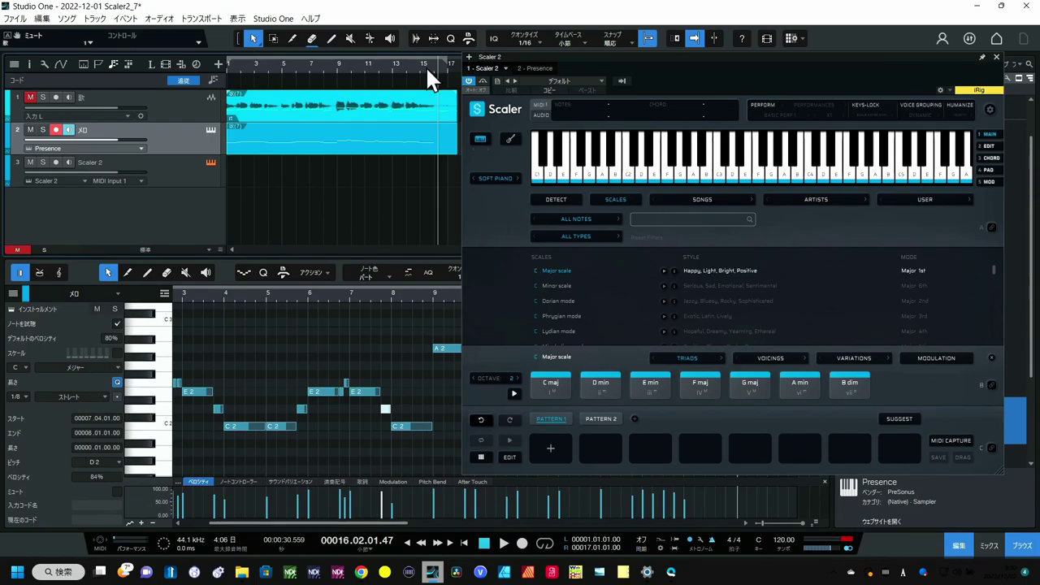
pyautogui.press('/')
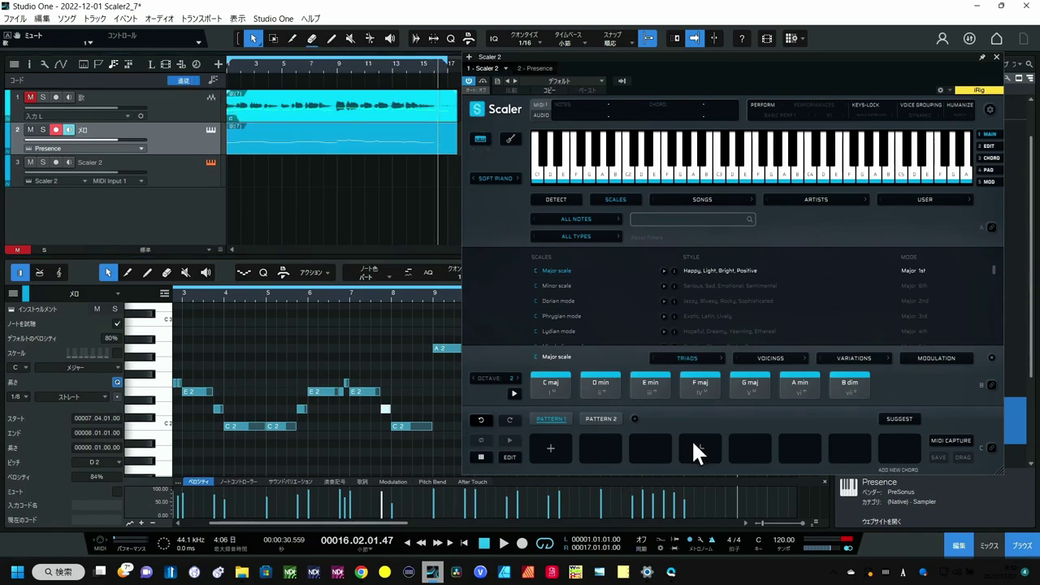
pyautogui.click(615, 396)
pyautogui.click(485, 544)
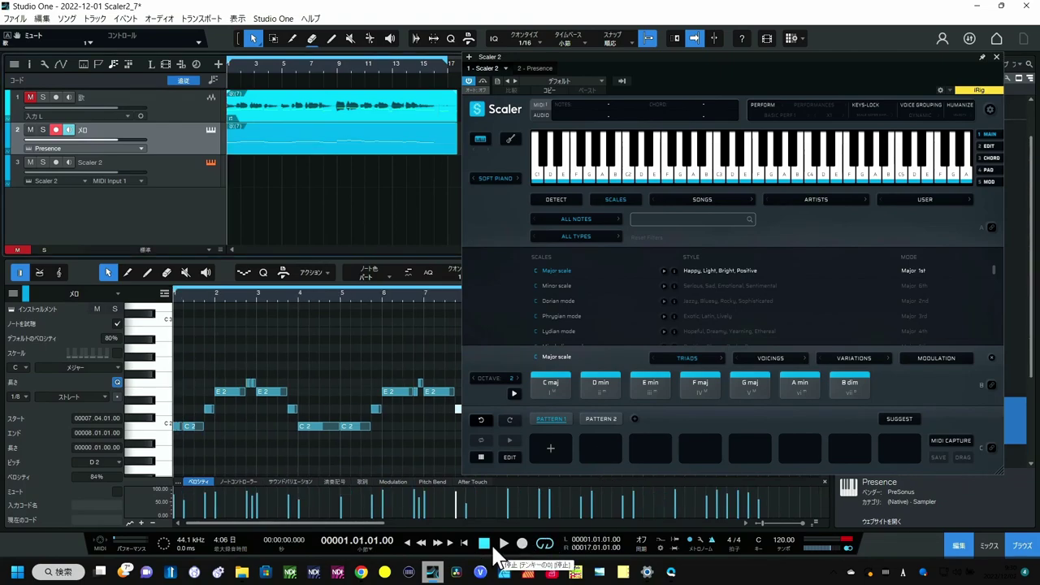
pyautogui.click(504, 545)
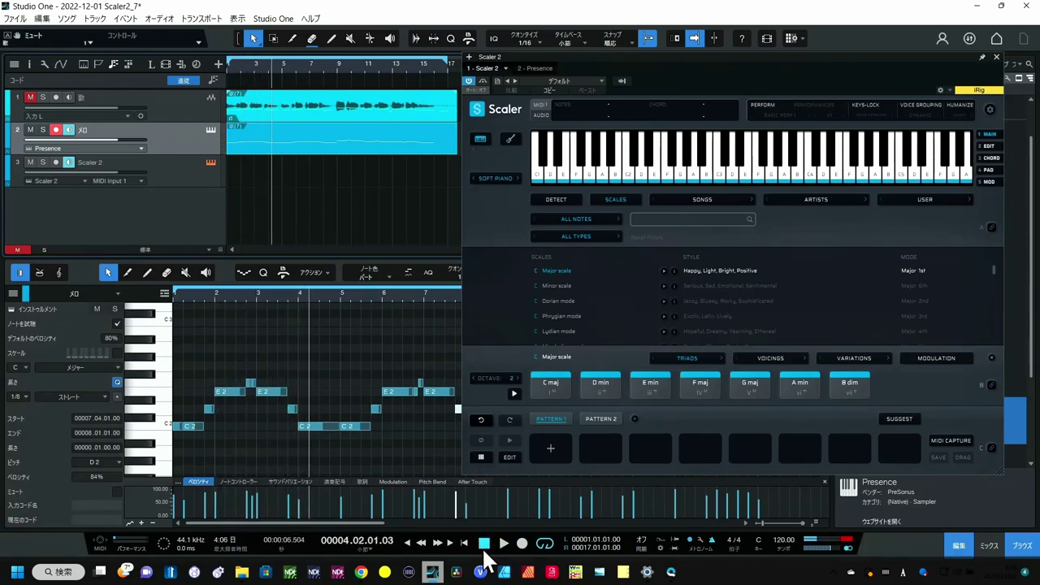
# Audition the C maj triad of the C Major scale in Scaler 2.
pyautogui.click(551, 394)
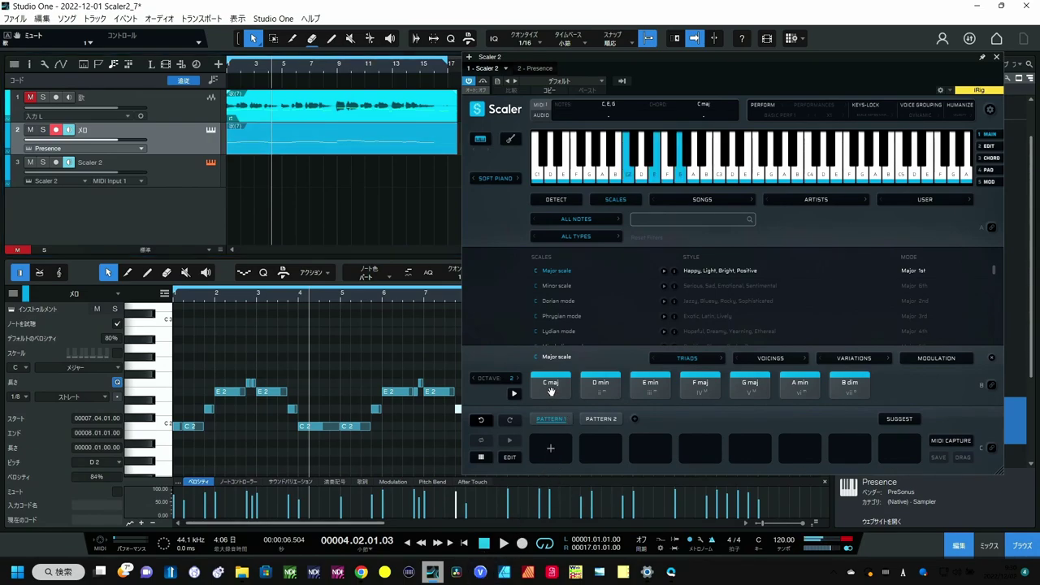
pyautogui.click(557, 391)
pyautogui.click(557, 391)
pyautogui.click(557, 391)
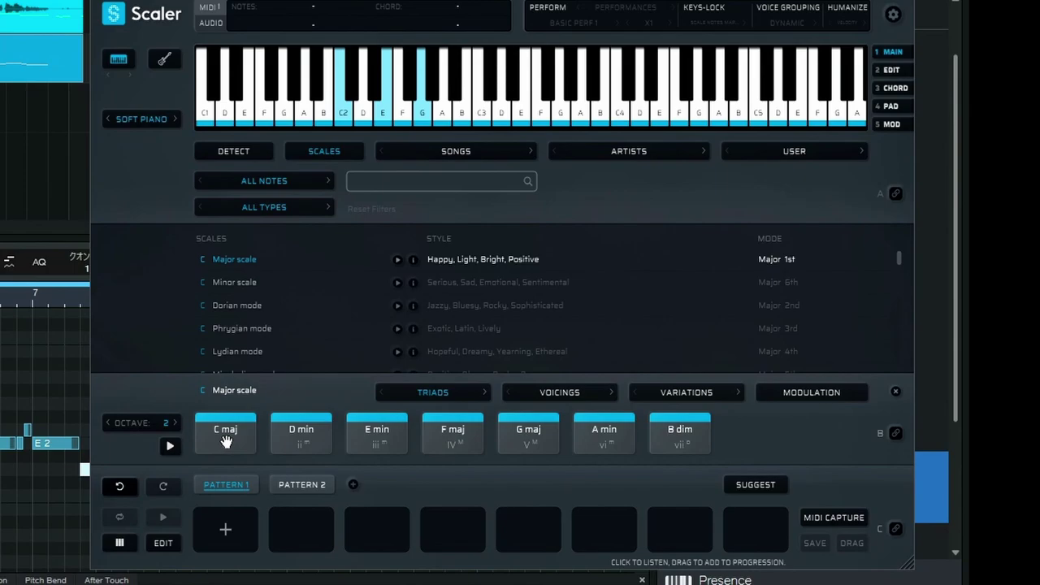
# Fill the first four slots of Pattern 1 with the C maj chord.
pyautogui.moveTo(225, 442); pyautogui.dragTo(225, 528)
pyautogui.moveTo(226, 441); pyautogui.dragTo(315, 525)
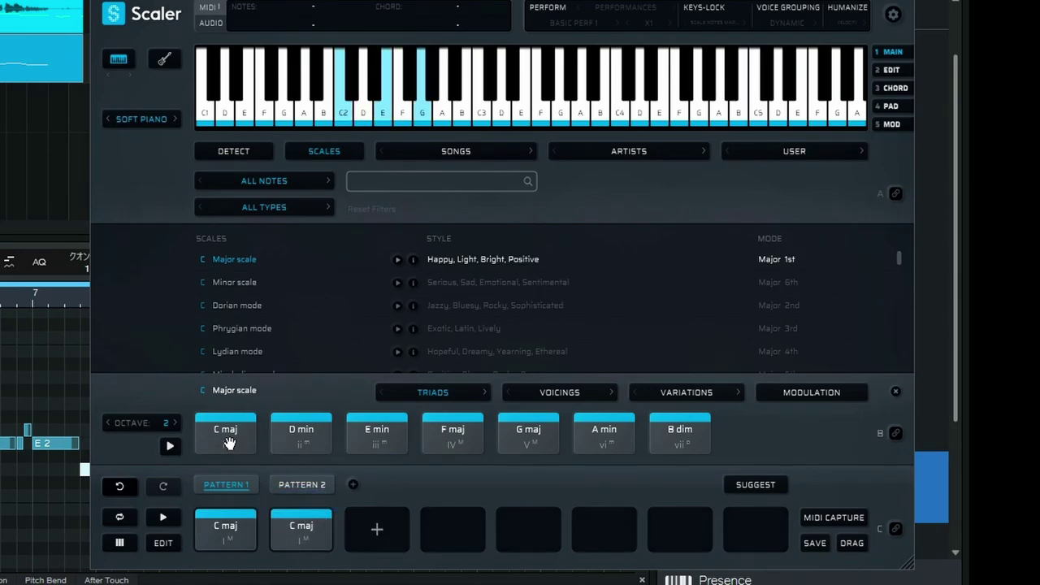
pyautogui.moveTo(230, 443); pyautogui.dragTo(382, 530)
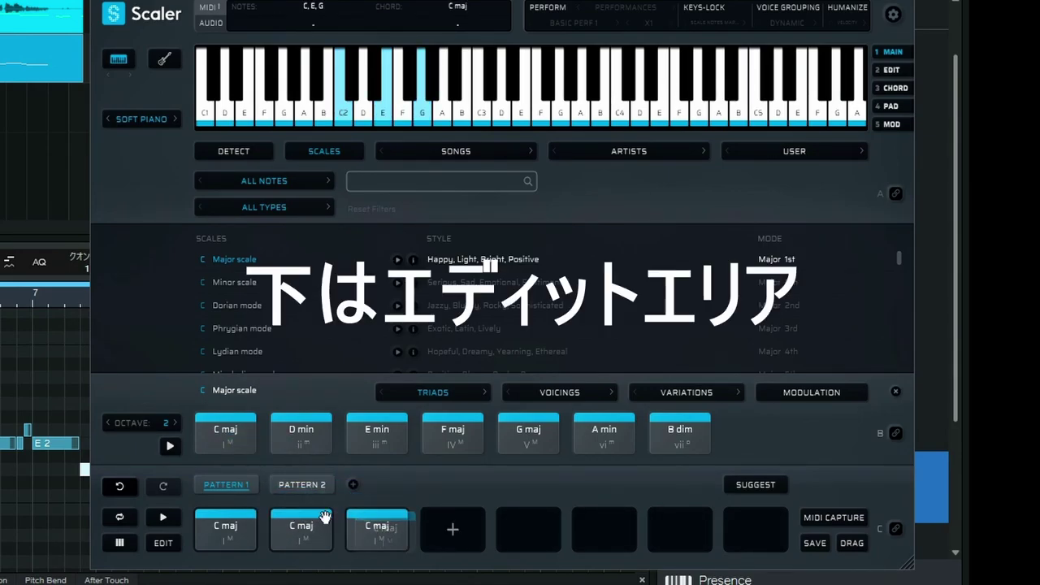
pyautogui.moveTo(209, 441); pyautogui.dragTo(454, 527)
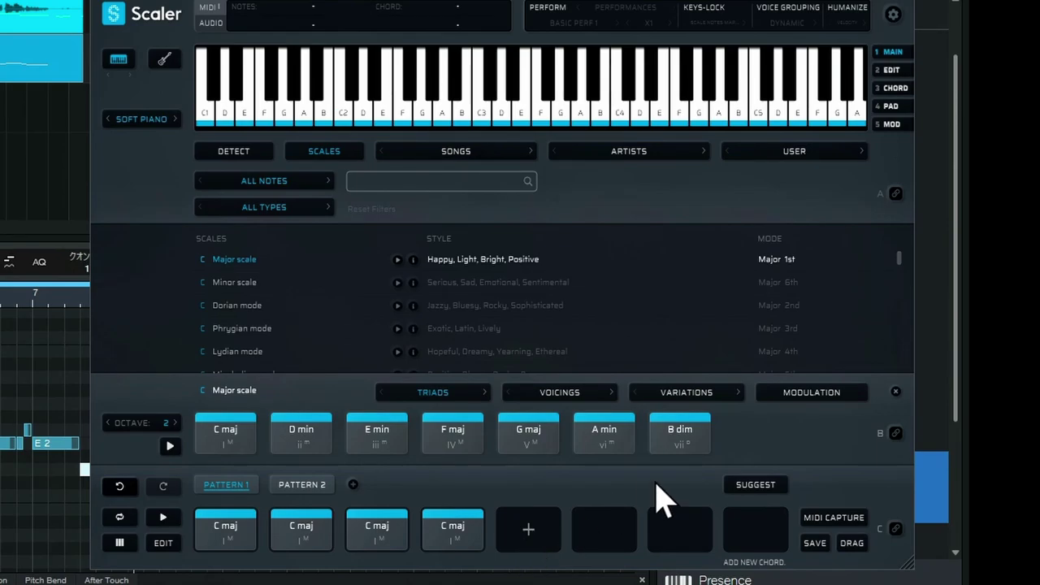
# Open the chord suggestions for the fourth C maj and audition D maj, A# maj, D min, F maj and G maj.
pyautogui.click(742, 487)
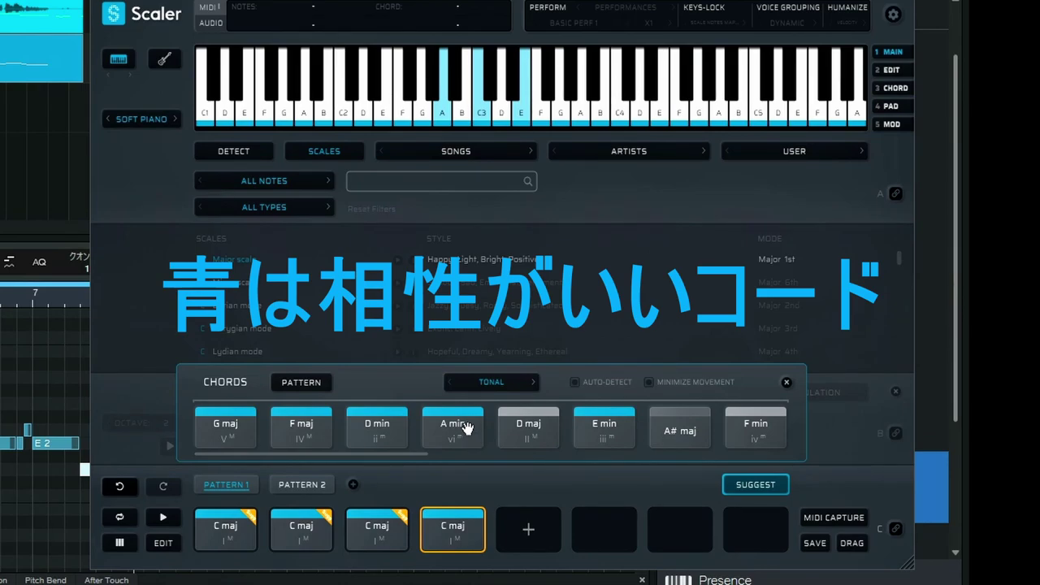
pyautogui.click(504, 434)
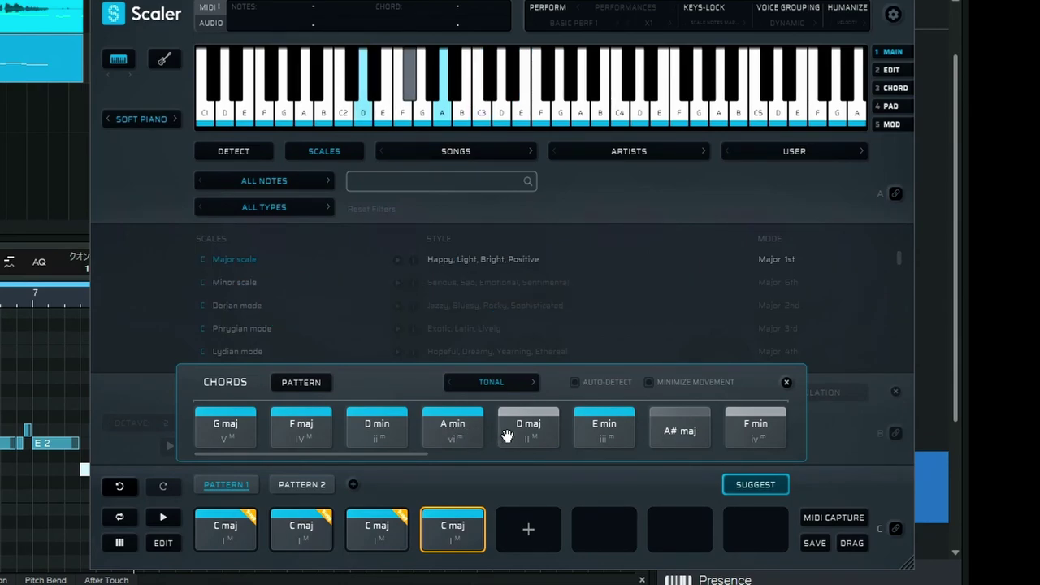
pyautogui.click(679, 429)
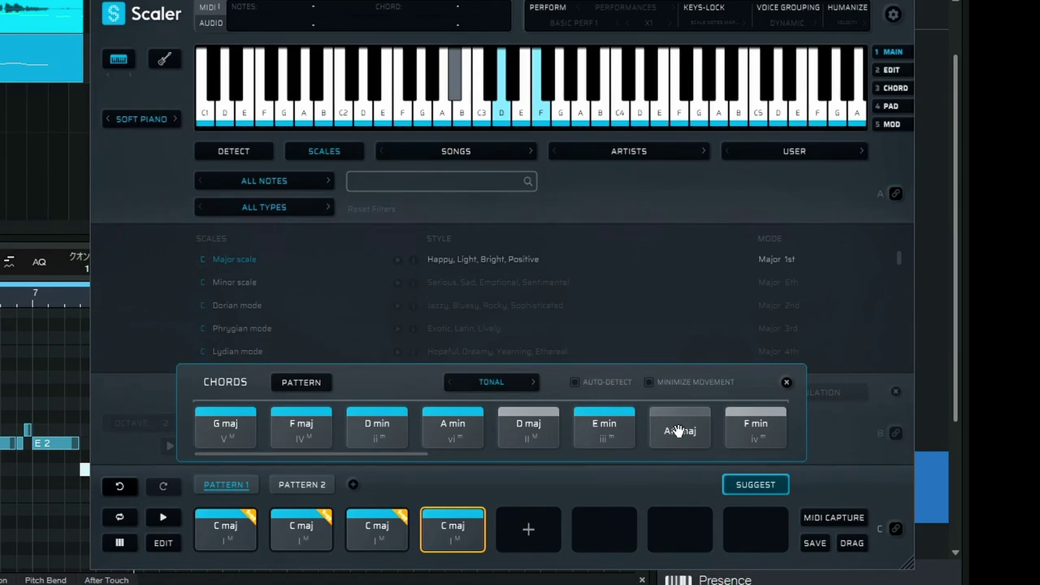
pyautogui.click(545, 446)
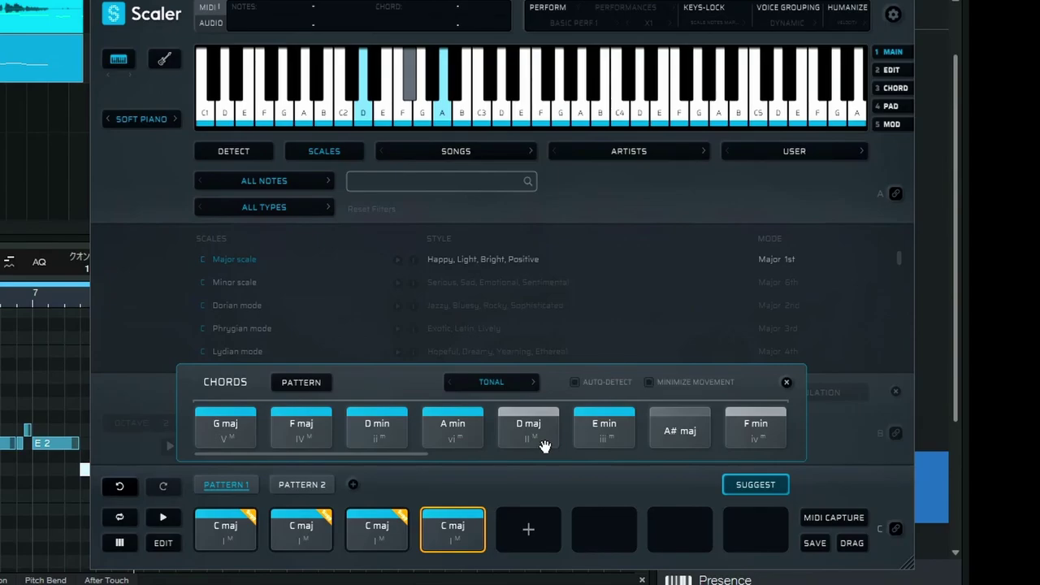
pyautogui.click(543, 443)
pyautogui.click(377, 440)
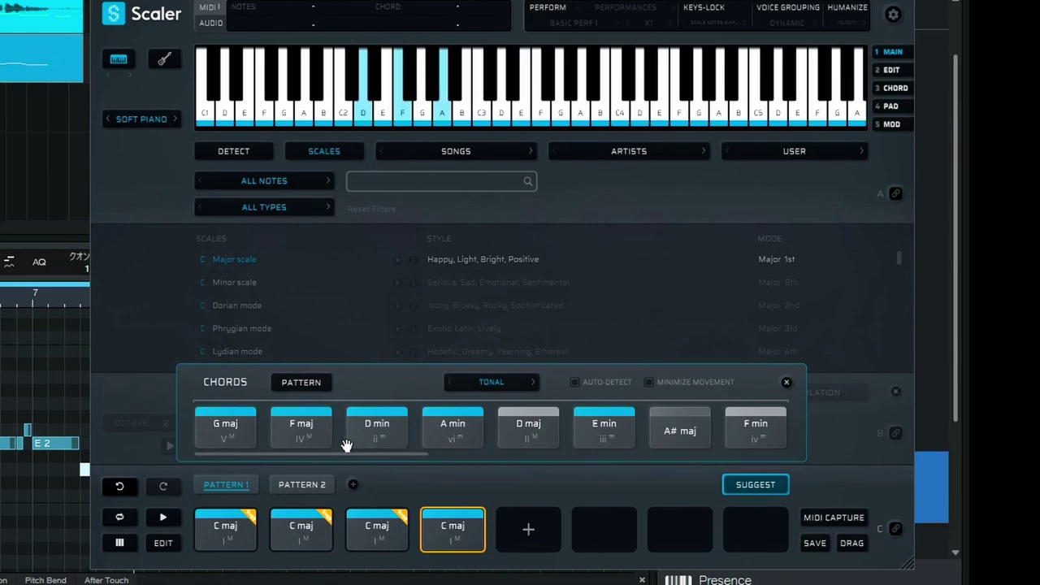
pyautogui.click(306, 442)
pyautogui.click(299, 442)
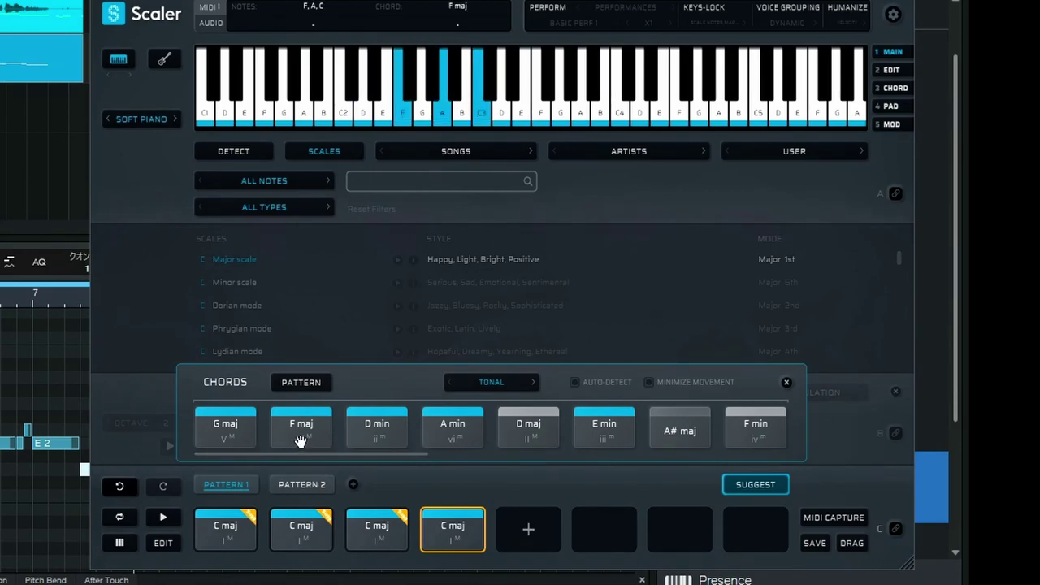
pyautogui.click(241, 443)
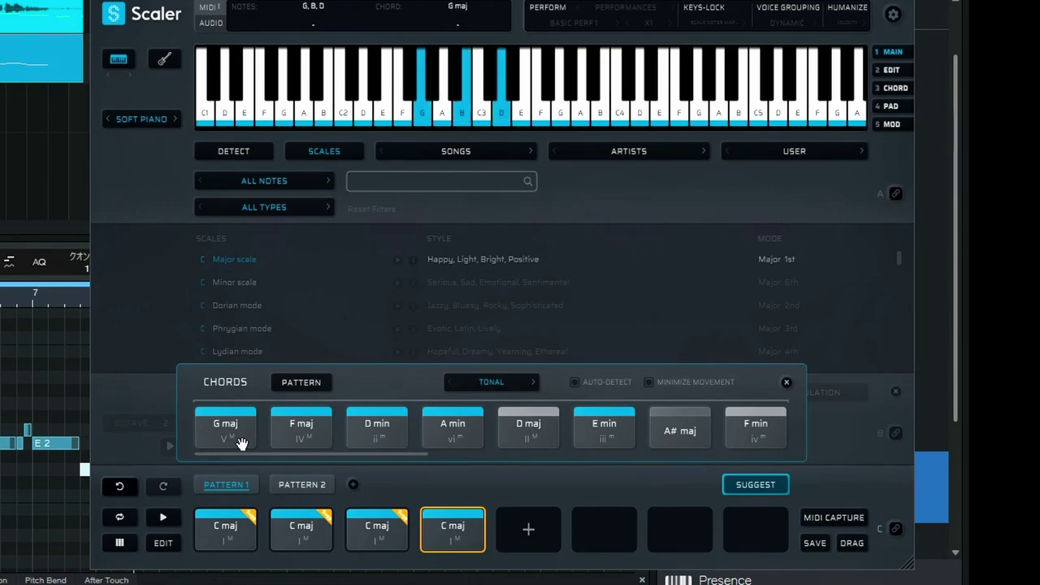
pyautogui.click(273, 438)
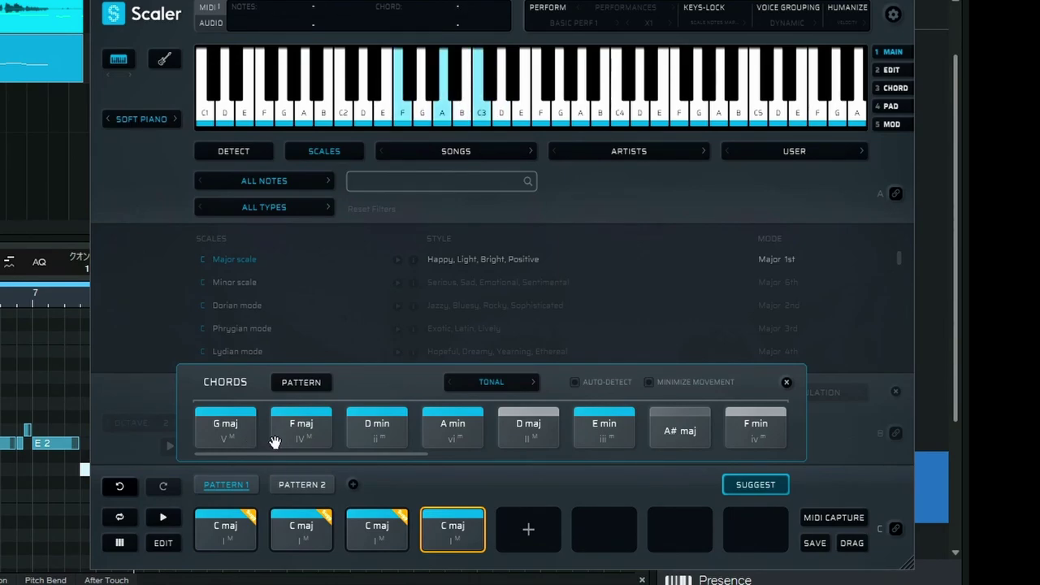